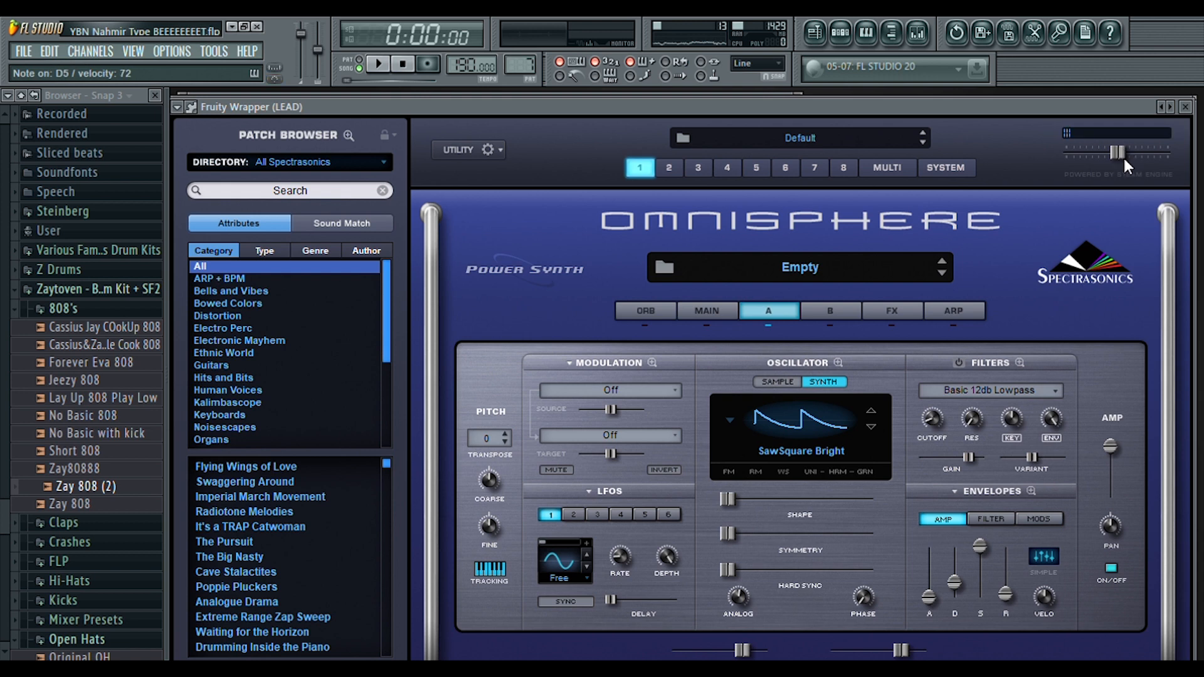
# - Audition the Omnisphere lead at a raised output level, review its main and effects settings, and bring the level back down
pyautogui.moveTo(1125, 155); pyautogui.dragTo(1162, 156)
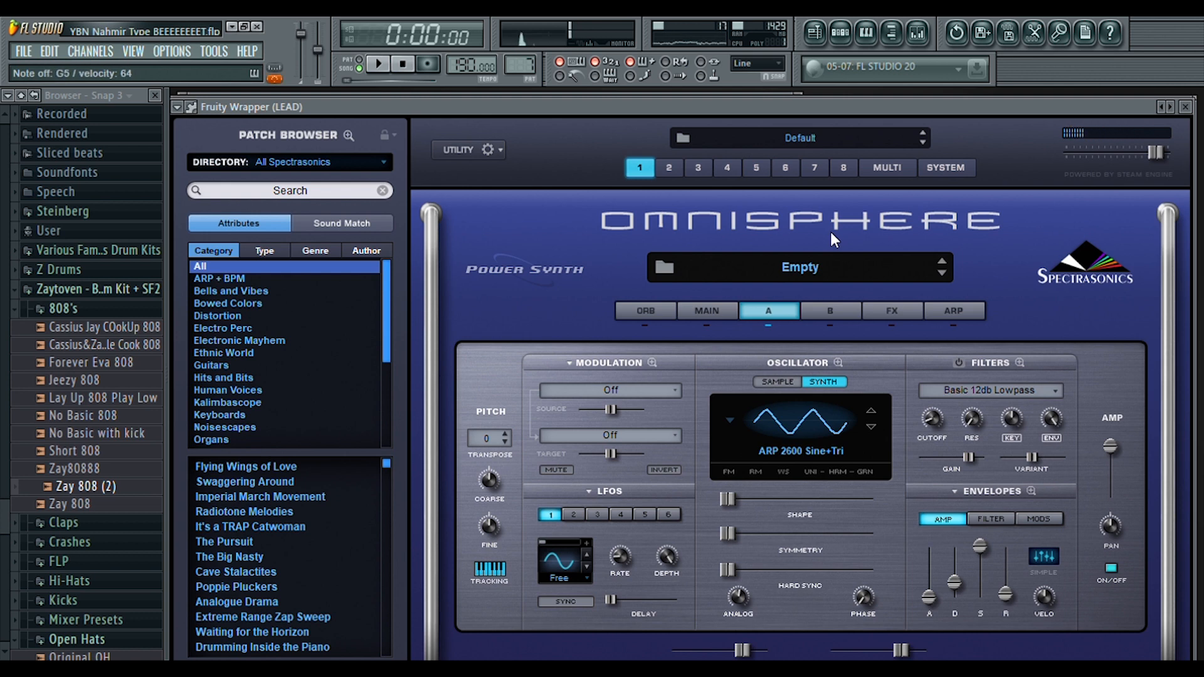
pyautogui.click(719, 310)
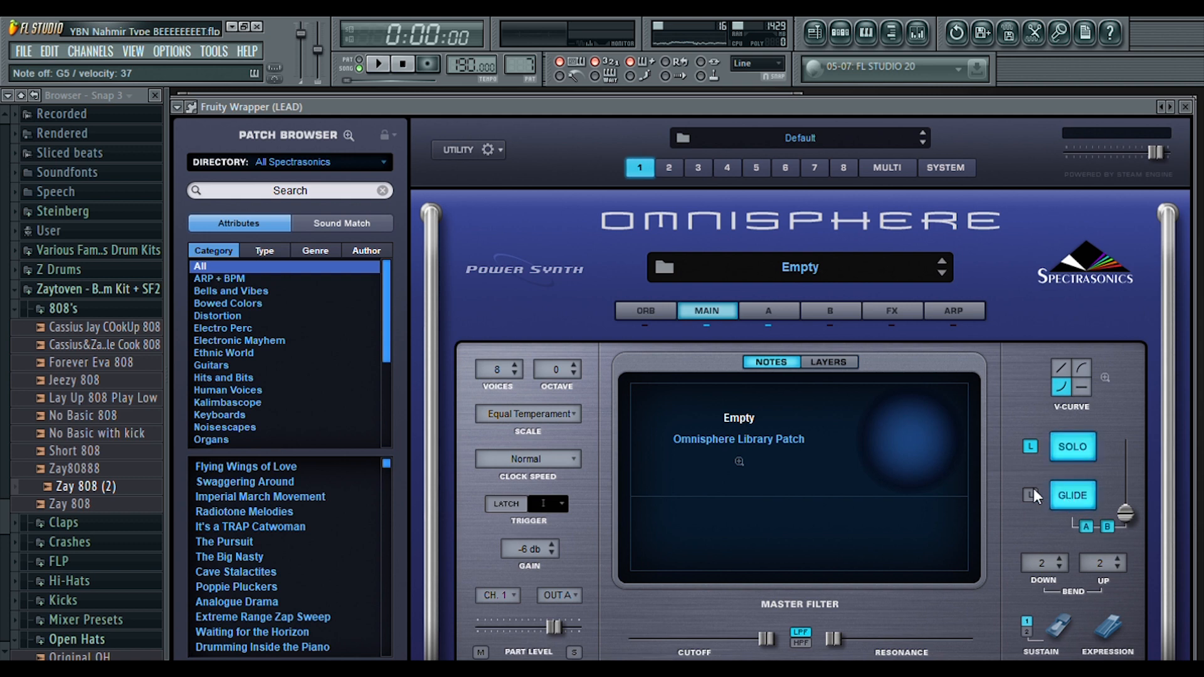
pyautogui.click(892, 311)
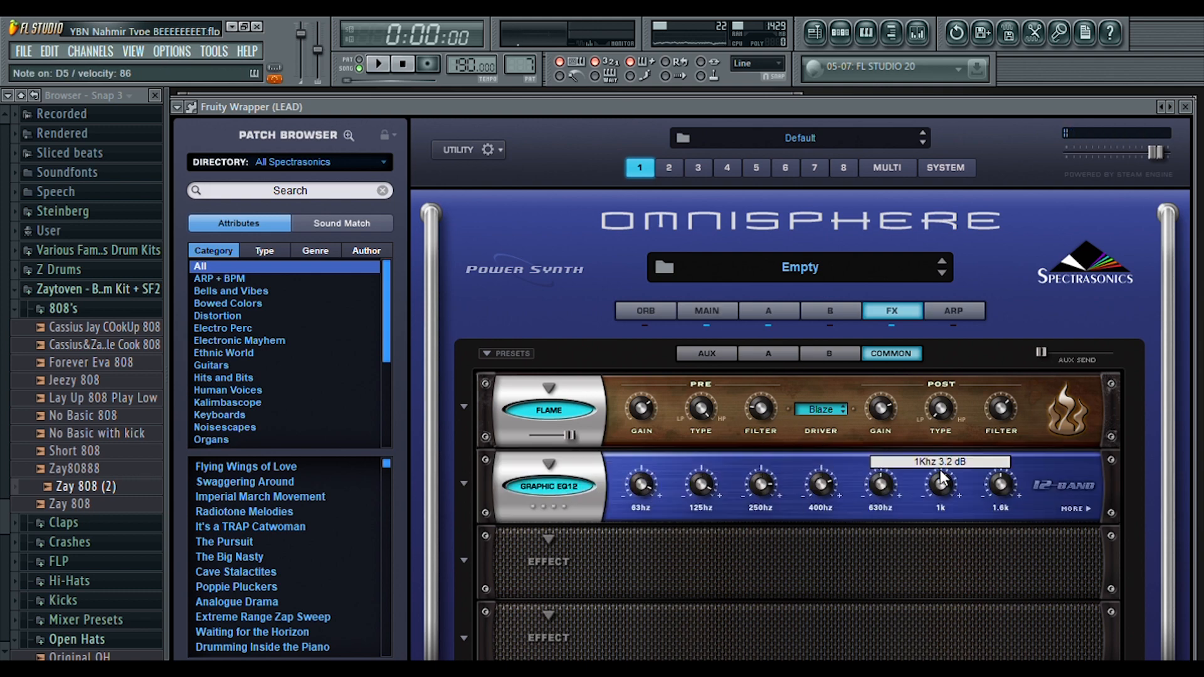
pyautogui.moveTo(1155, 152); pyautogui.dragTo(1123, 173)
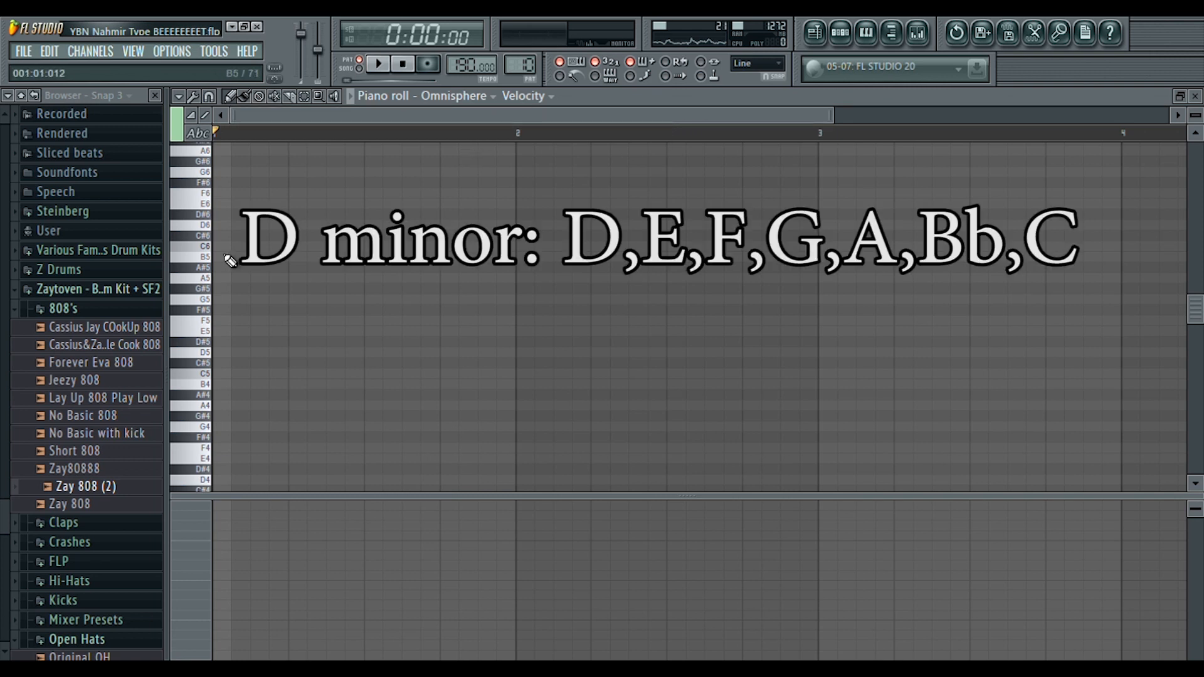
# - Place a D minor chord of D5, A5, D6 and F6 at the start of bar 1
pyautogui.click(219, 352)
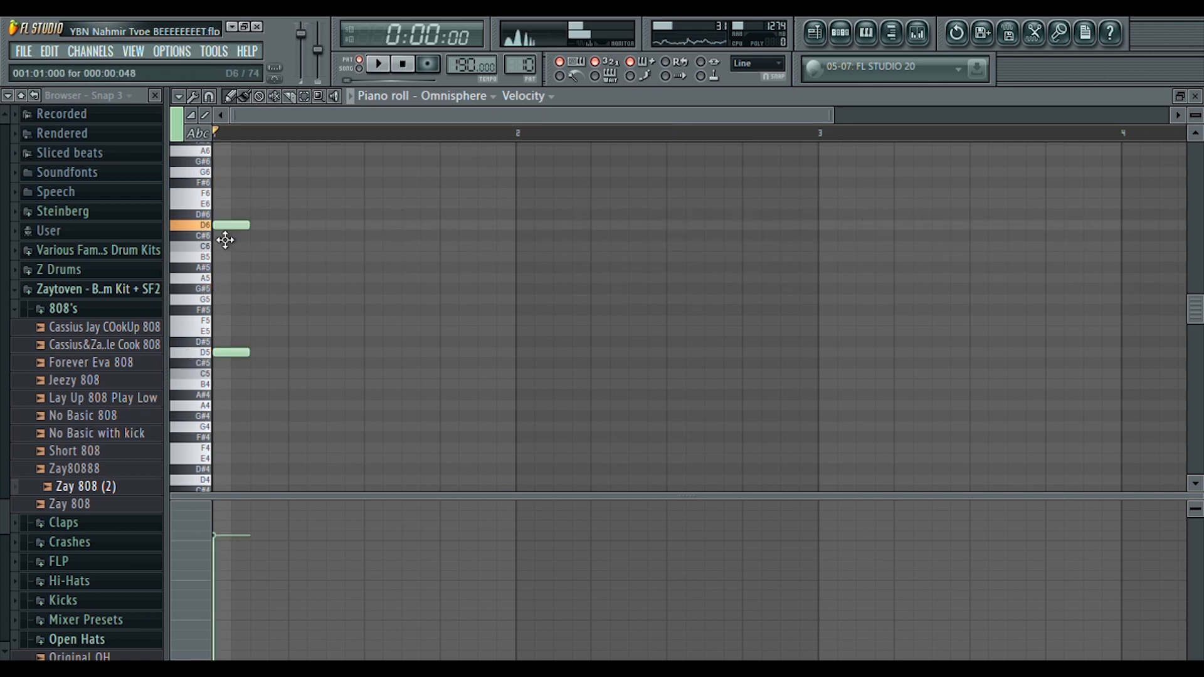
pyautogui.moveTo(530, 214); pyautogui.dragTo(536, 194)
pyautogui.rightClick(536, 194)
pyautogui.moveTo(376, 189); pyautogui.dragTo(276, 276)
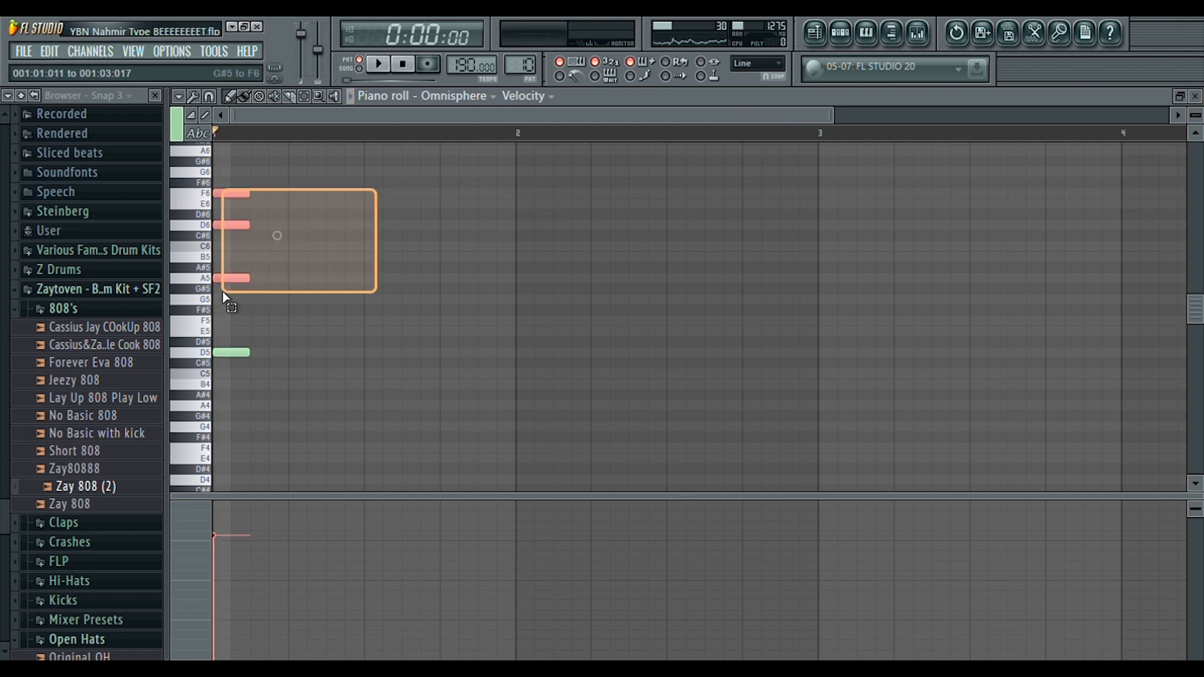
# - Place a chord of A4, A5, D6 and F6 at the start of bar 2 and repeat it before beat 3
pyautogui.click(523, 193)
pyautogui.click(524, 225)
pyautogui.click(523, 278)
pyautogui.click(543, 406)
pyautogui.moveTo(586, 178); pyautogui.dragTo(507, 420)
pyautogui.press('space')
# - Add a chord of G4, G5, A#5 and D6 on beat 4 of bar 2, preceded by A5 and A4 notes
pyautogui.moveTo(533, 406); pyautogui.dragTo(766, 416)
pyautogui.press('space')
pyautogui.moveTo(762, 278); pyautogui.dragTo(706, 283)
pyautogui.press('space')
pyautogui.press('space')
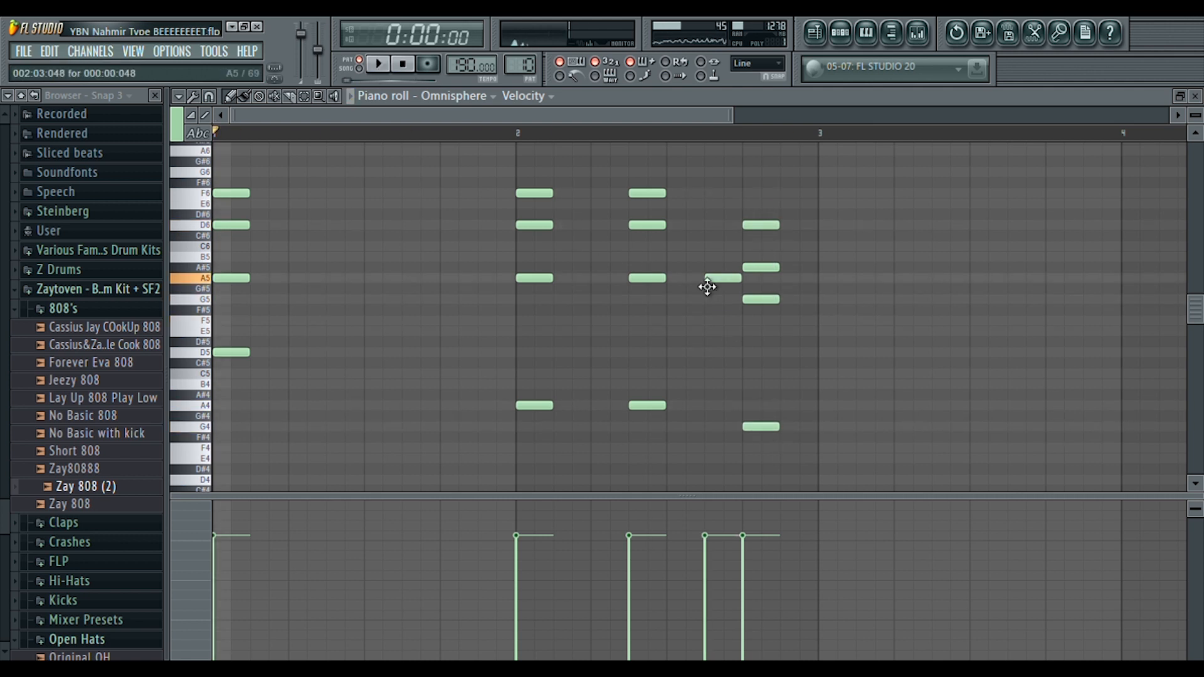
pyautogui.click(714, 405)
# - Lower the velocity of the bass notes and raise the upper chord notes to full velocity, checking by playback
pyautogui.moveTo(807, 338); pyautogui.dragTo(243, 484)
pyautogui.scroll(-5, 763, 425)
pyautogui.moveTo(784, 386); pyautogui.dragTo(217, 182)
pyautogui.scroll(5, 760, 299)
pyautogui.press('space')
pyautogui.press('space')
# - Reduce the velocity of the single A5 note before beat 4 of bar 2 and play the result
pyautogui.keyDown('ctrl'); pyautogui.click(723, 310); pyautogui.keyUp('ctrl')
pyautogui.click(712, 543)
pyautogui.press('space')
pyautogui.press('space')
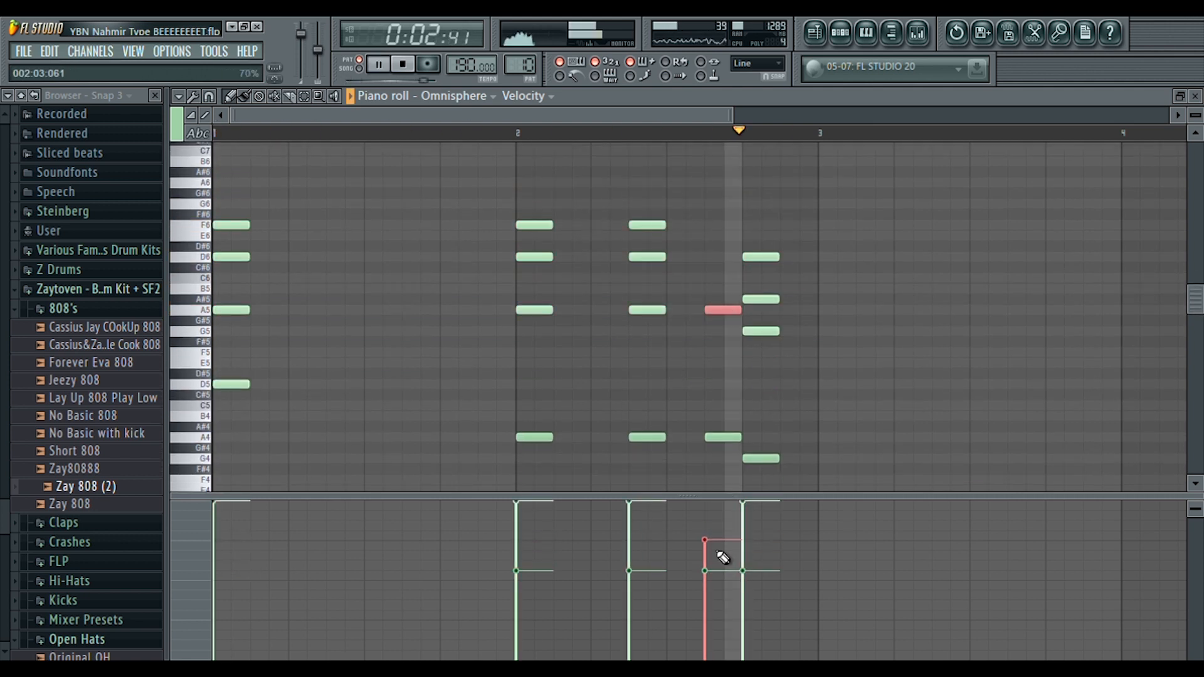
# - Place a chord of C5, A5, C6 and E6 midway through bar 3
pyautogui.click(1004, 366)
pyautogui.moveTo(1008, 379); pyautogui.dragTo(992, 408)
pyautogui.moveTo(972, 313); pyautogui.dragTo(988, 314)
pyautogui.click(986, 281)
pyautogui.moveTo(983, 229); pyautogui.dragTo(984, 240)
# - Lower the velocity of the bar 3 chord's C5 and raise the velocity of its upper notes
pyautogui.moveTo(1021, 369); pyautogui.dragTo(961, 461)
pyautogui.scroll(-5, 990, 408)
pyautogui.moveTo(1029, 216); pyautogui.dragTo(980, 379)
pyautogui.scroll(3, 988, 312)
pyautogui.press('space')
# - Move the C5, A5, C6 and E6 chord from bar 3 to midway through bar 4 and play the melody
pyautogui.moveTo(1029, 458); pyautogui.dragTo(970, 216)
pyautogui.moveTo(989, 406)
pyautogui.mouseDown()
pyautogui.moveTo(1063, 406)
pyautogui.moveTo(990, 408)
pyautogui.mouseUp()
pyautogui.press('space')
pyautogui.press('space')
pyautogui.press('space')
pyautogui.moveTo(658, 115); pyautogui.dragTo(895, 177)
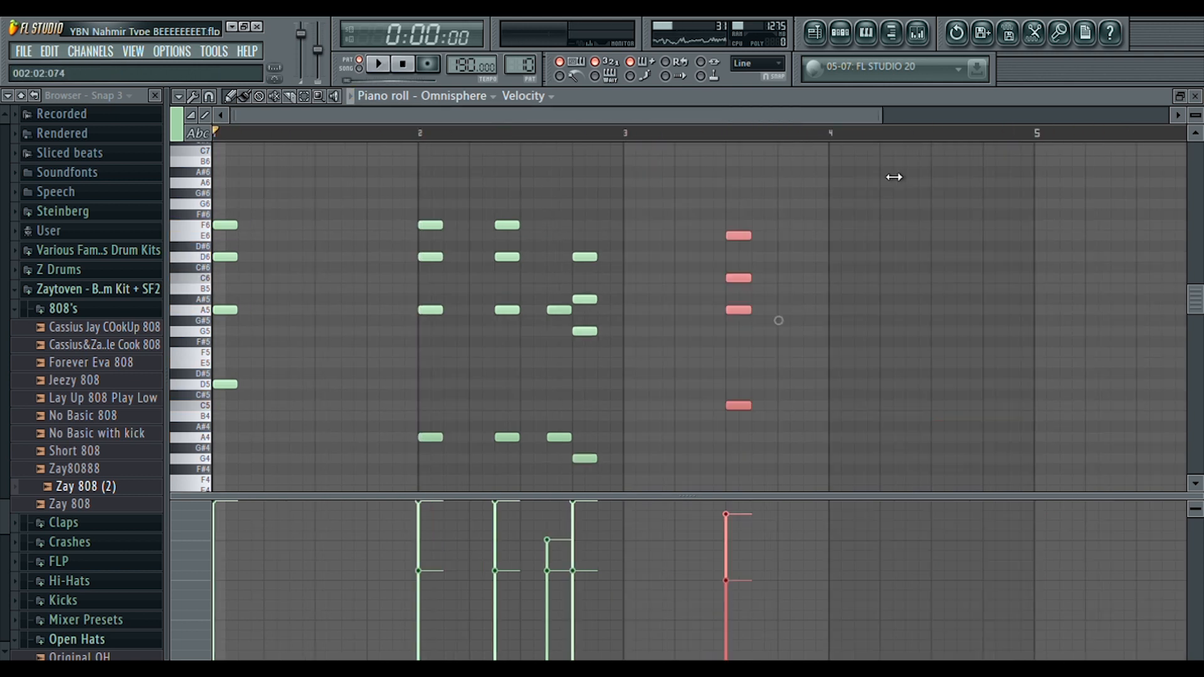
pyautogui.moveTo(731, 407); pyautogui.dragTo(929, 414)
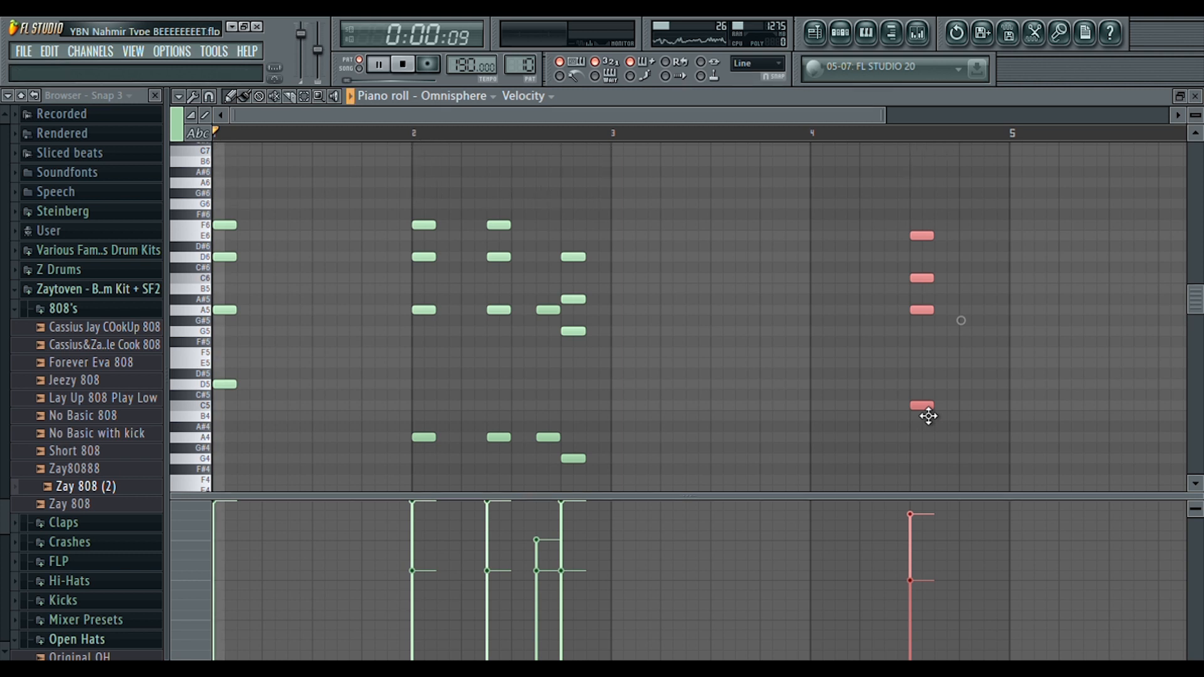
pyautogui.press('space')
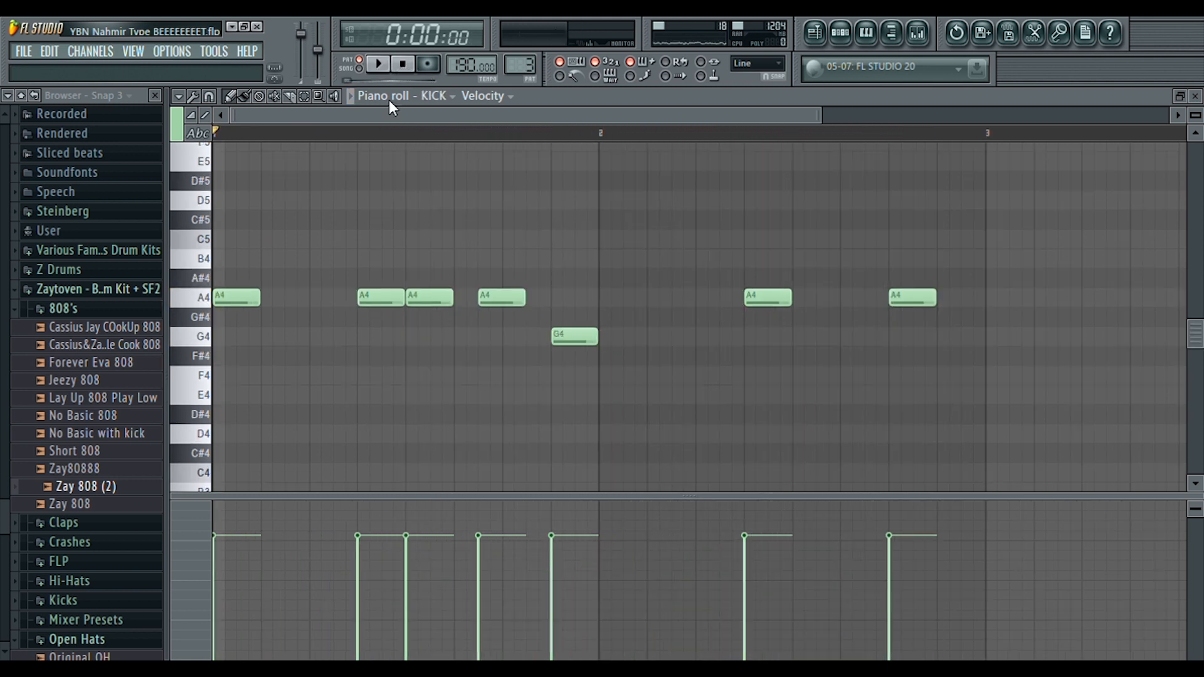
# - Play the KICK, OH and 808 patterns one after another
pyautogui.click(380, 64)
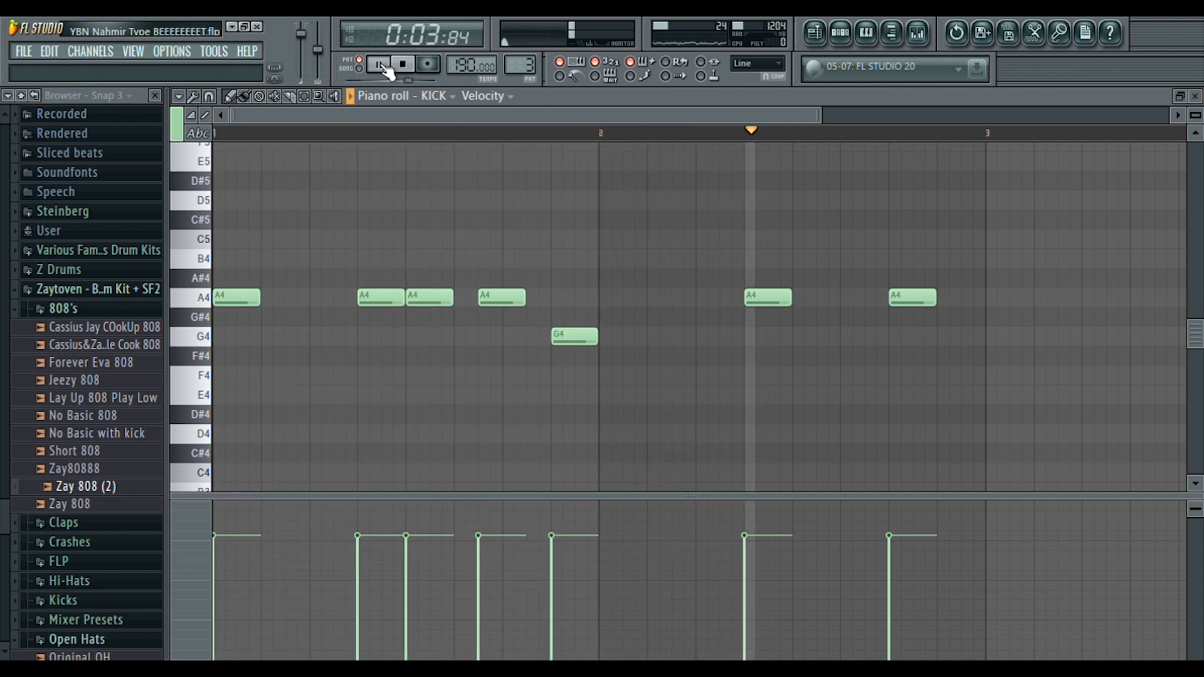
pyautogui.click(403, 65)
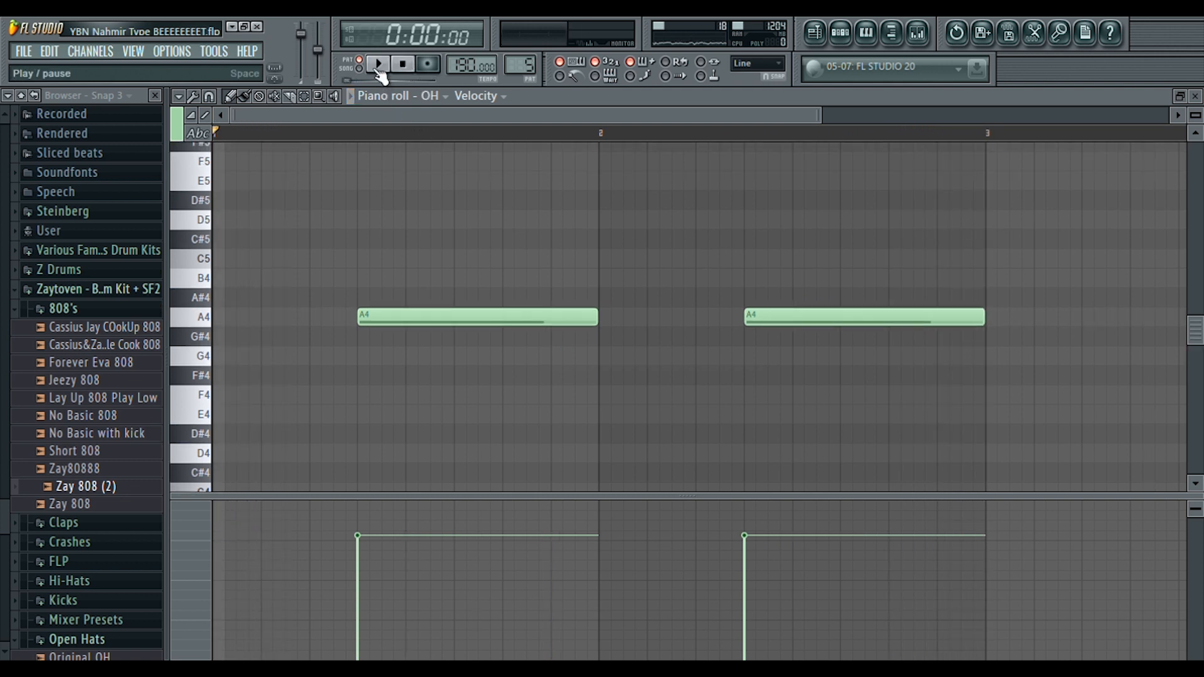
pyautogui.click(379, 65)
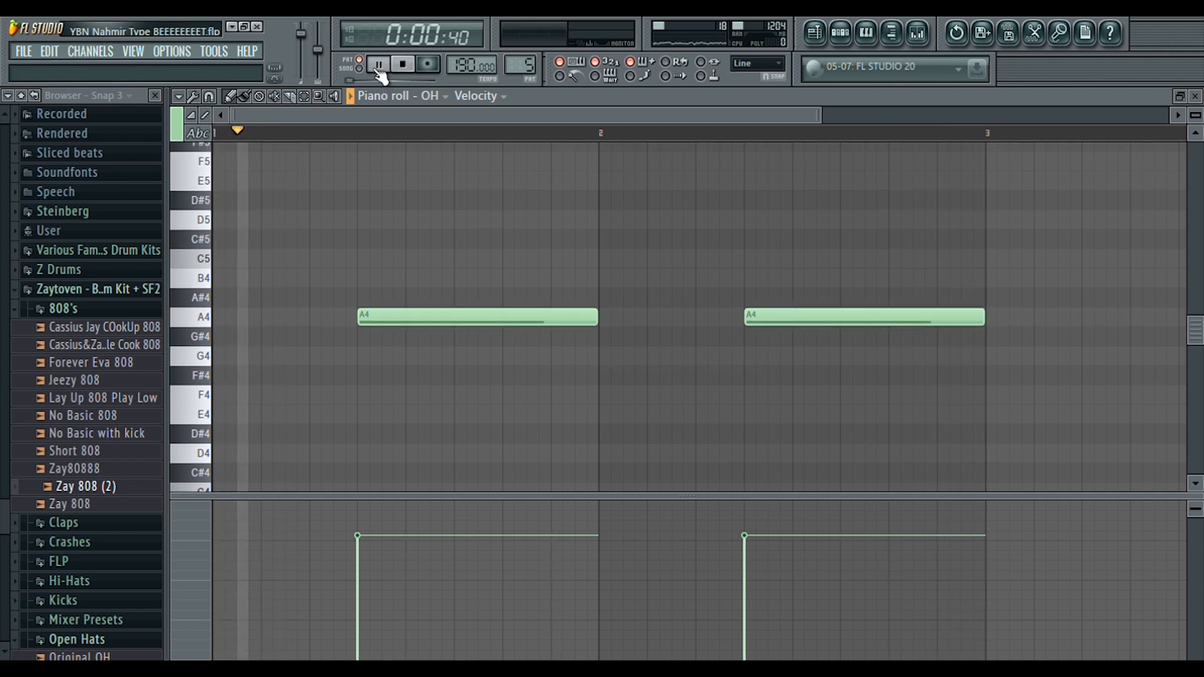
pyautogui.click(405, 66)
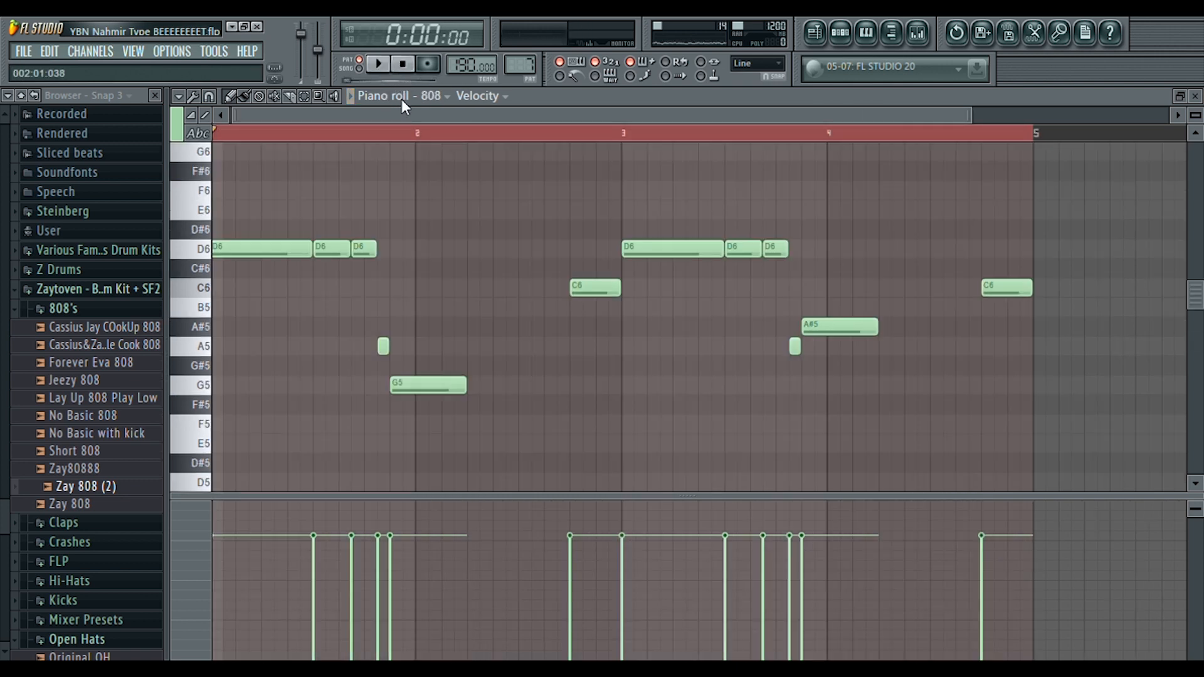
pyautogui.click(379, 66)
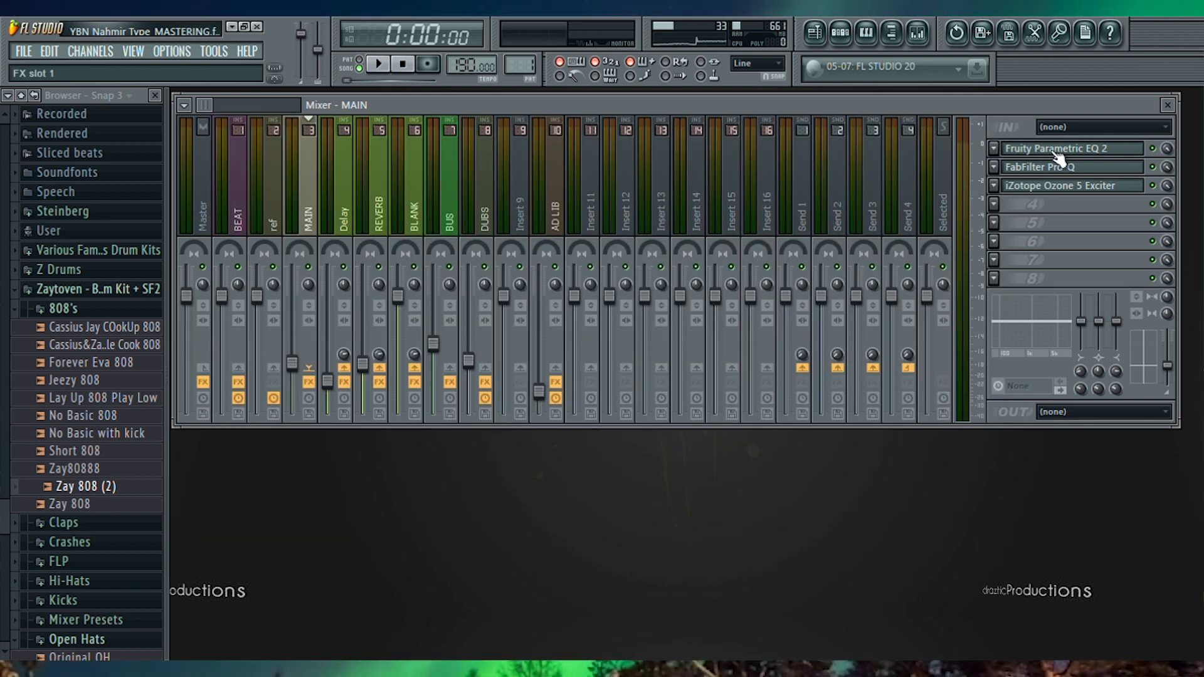
# - Examine the Fruity Parametric EQ 2, FabFilter Pro-Q and iZotope Ozone 5 Exciter settings on the MAIN mixer track
pyautogui.click(1057, 153)
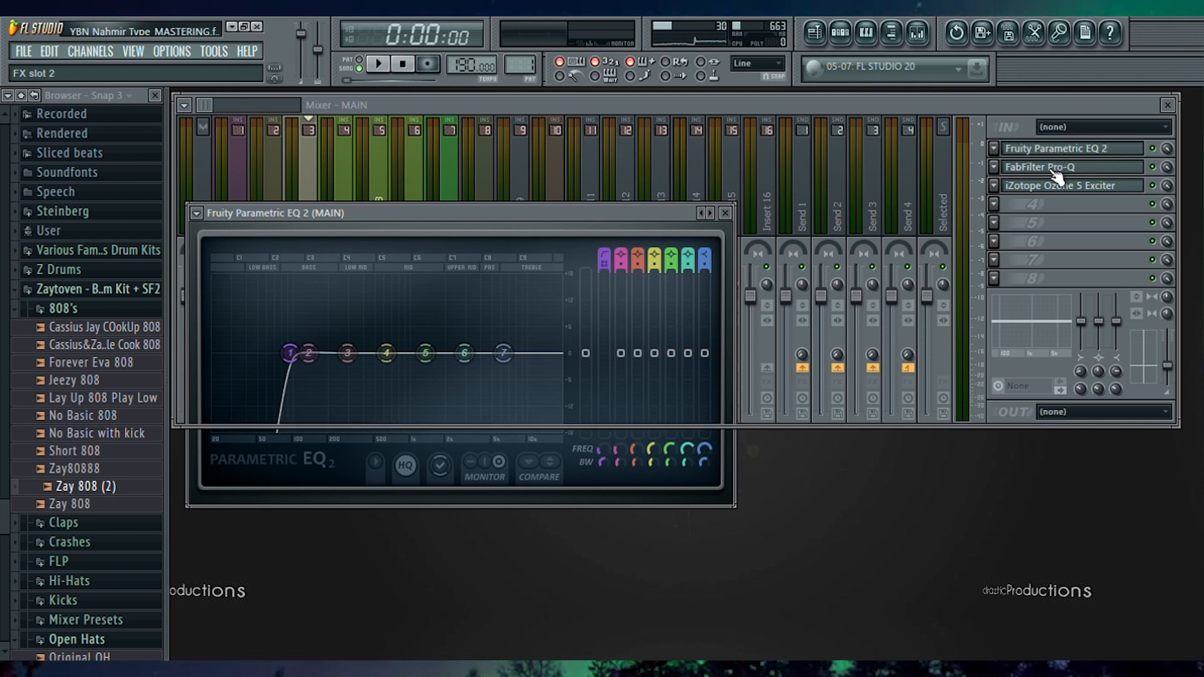
pyautogui.click(1055, 168)
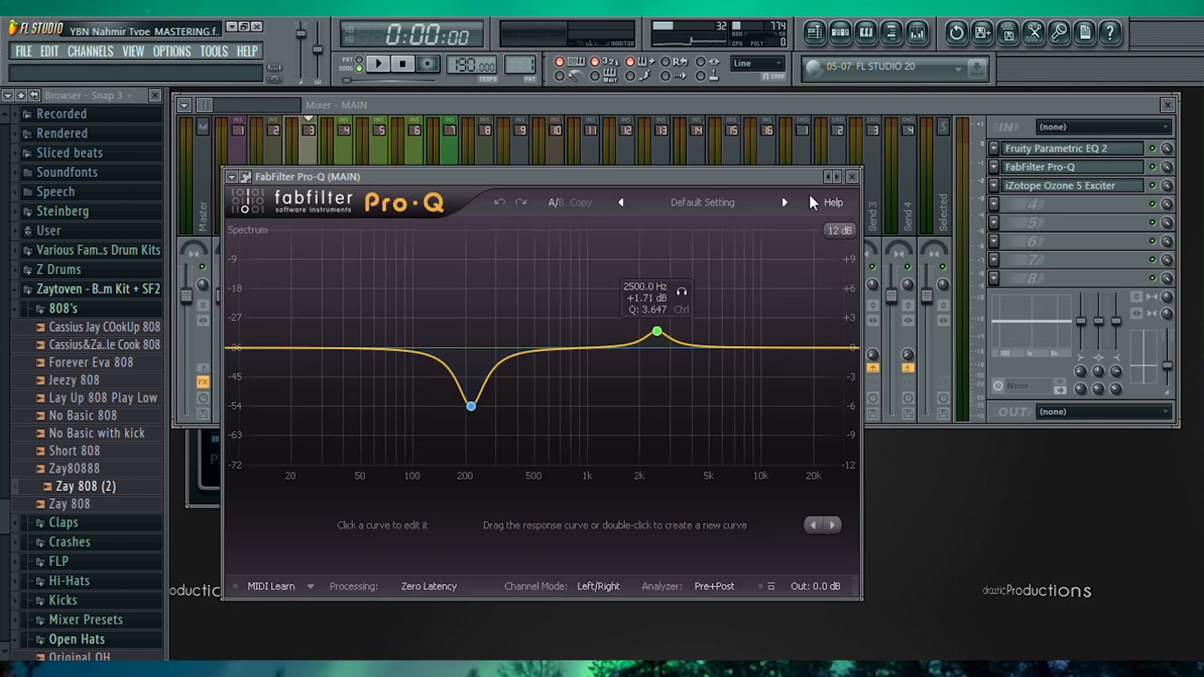
pyautogui.click(851, 176)
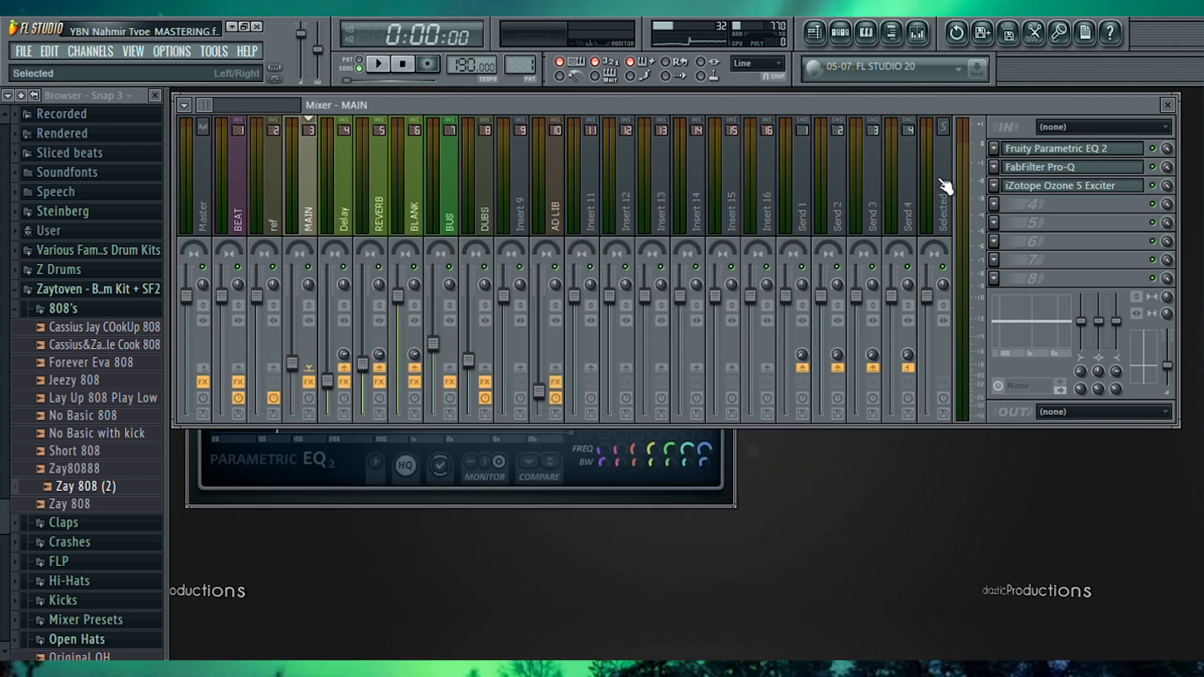
pyautogui.click(1065, 194)
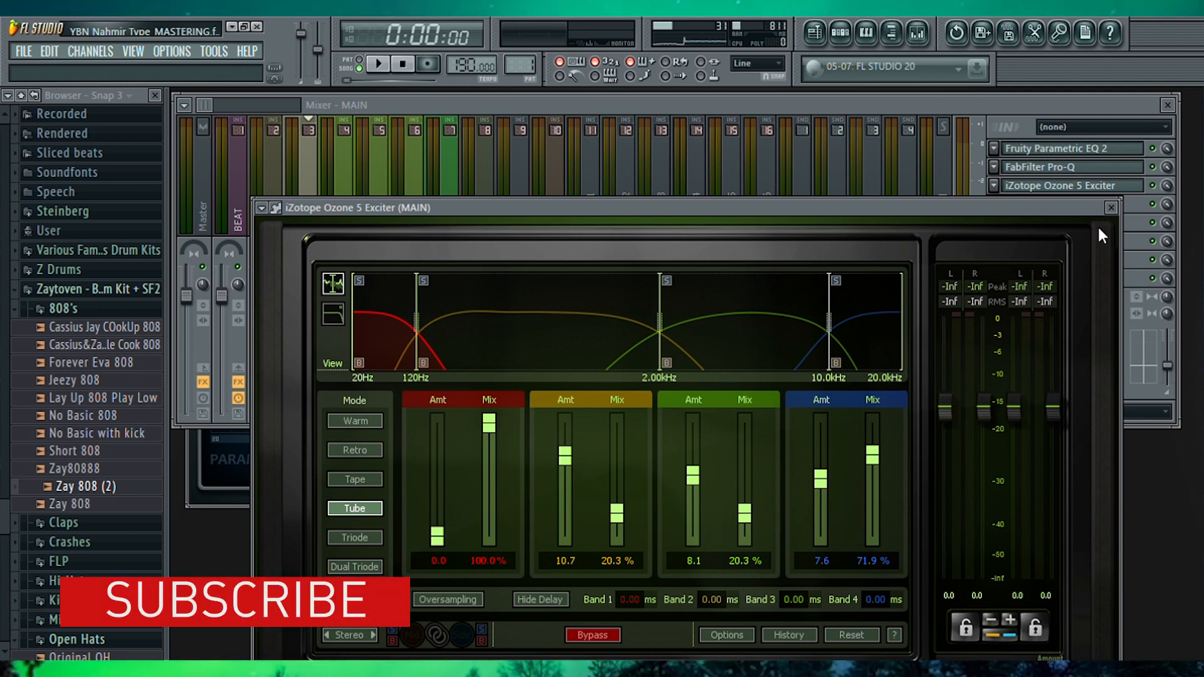
pyautogui.click(1111, 208)
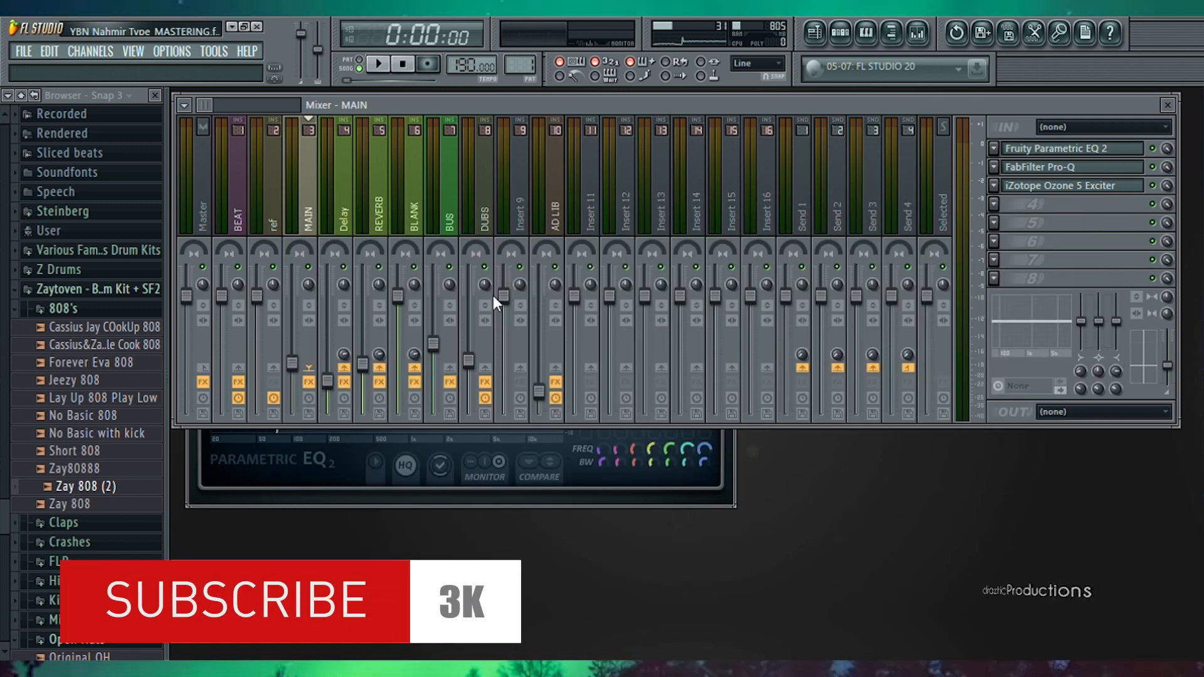
# - Compare the effect chains on the Delay, REVERB and BLANK mixer tracks
pyautogui.click(356, 225)
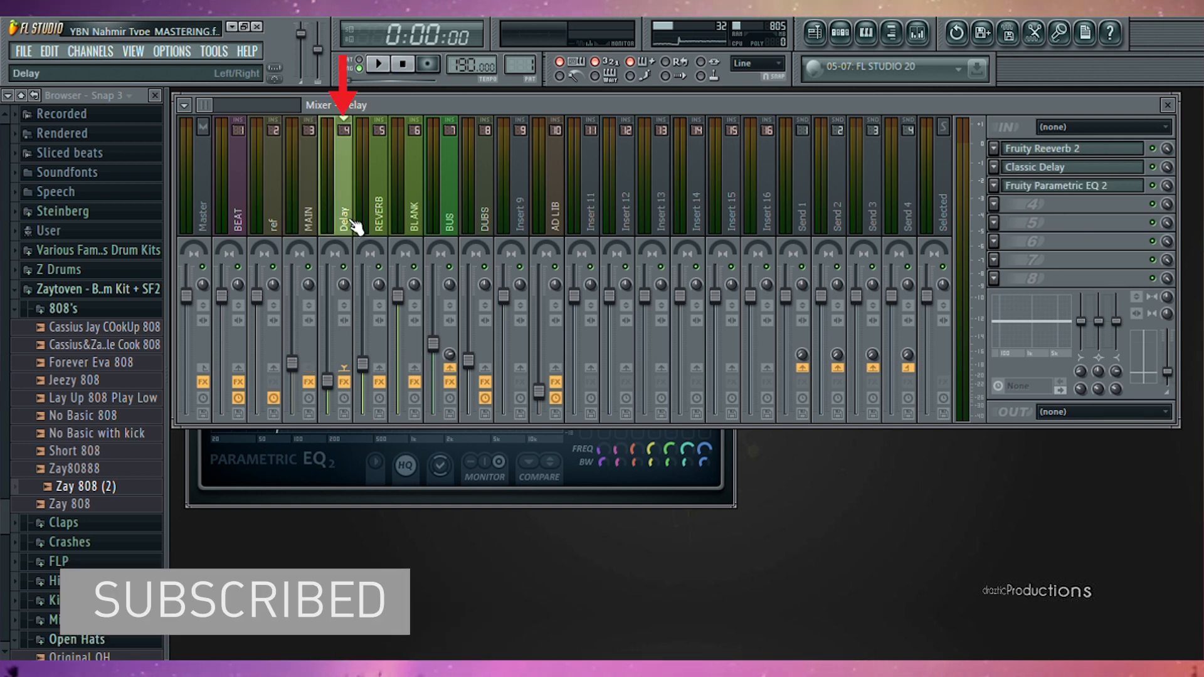
pyautogui.click(382, 226)
pyautogui.click(409, 226)
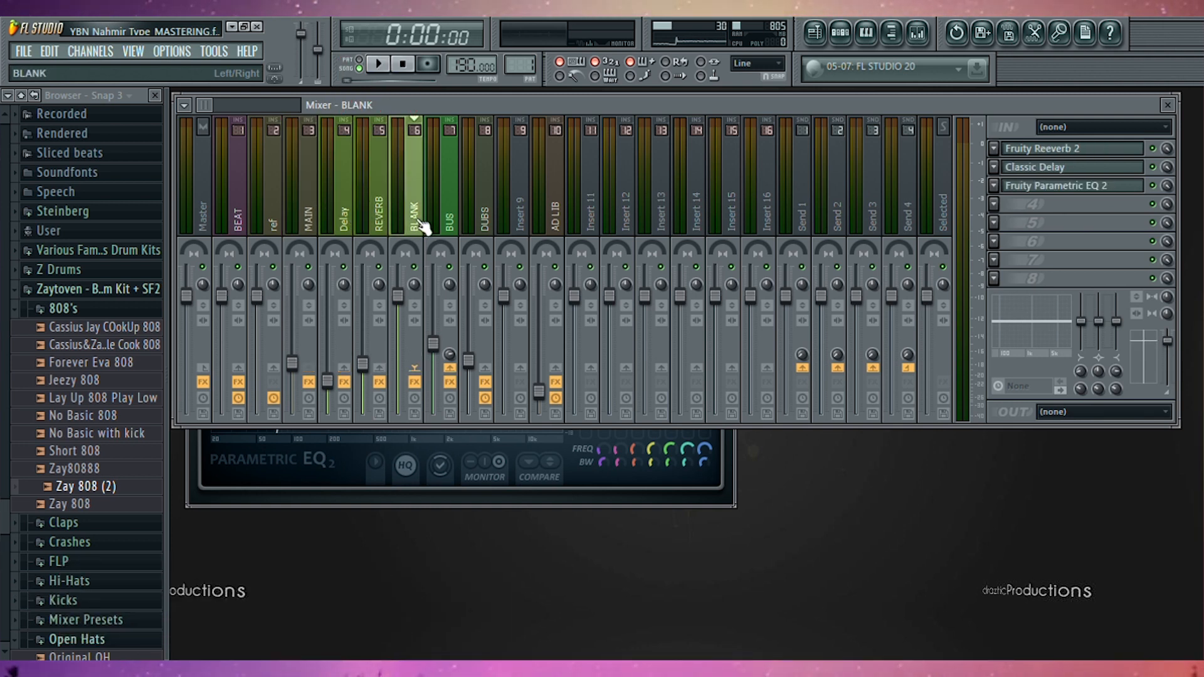
pyautogui.click(378, 226)
pyautogui.click(345, 225)
pyautogui.click(379, 226)
pyautogui.click(353, 225)
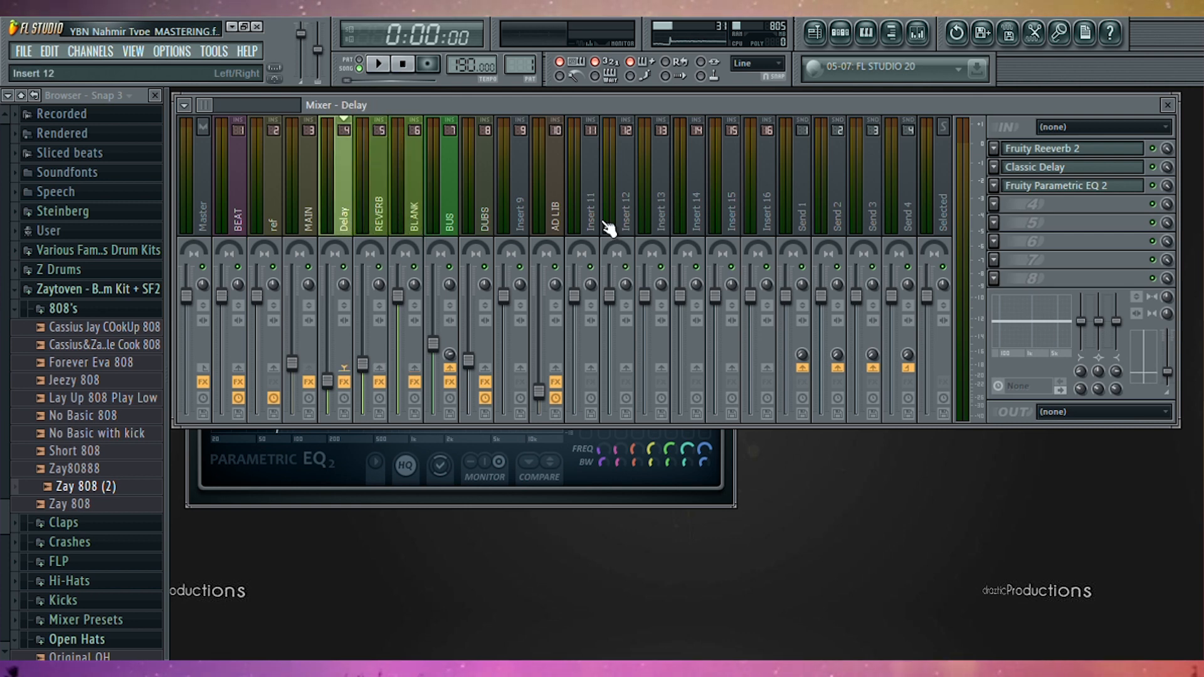
# - Examine the Classic Delay and Fruity Reeverb 2 settings on the Delay mixer track
pyautogui.click(1096, 168)
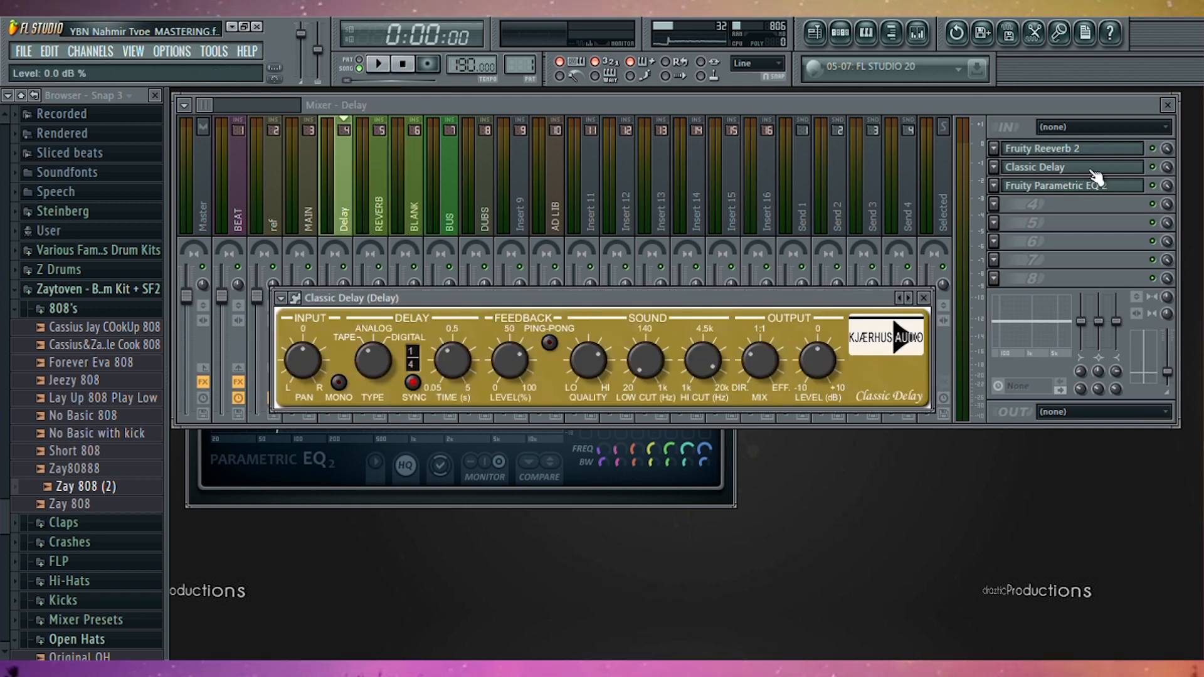
pyautogui.click(934, 302)
pyautogui.click(1062, 149)
pyautogui.click(630, 250)
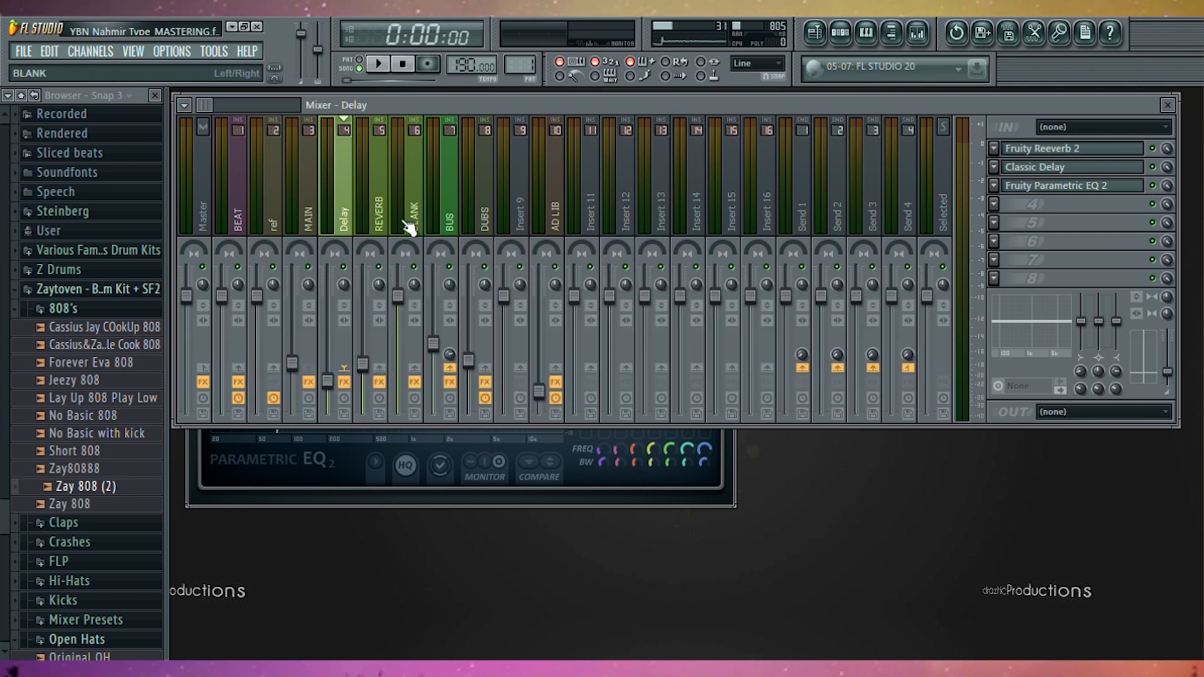
# - Examine the Classic Delay and Fruity Reeverb 2 settings on the REVERB and BLANK mixer tracks
pyautogui.click(378, 213)
pyautogui.click(1067, 167)
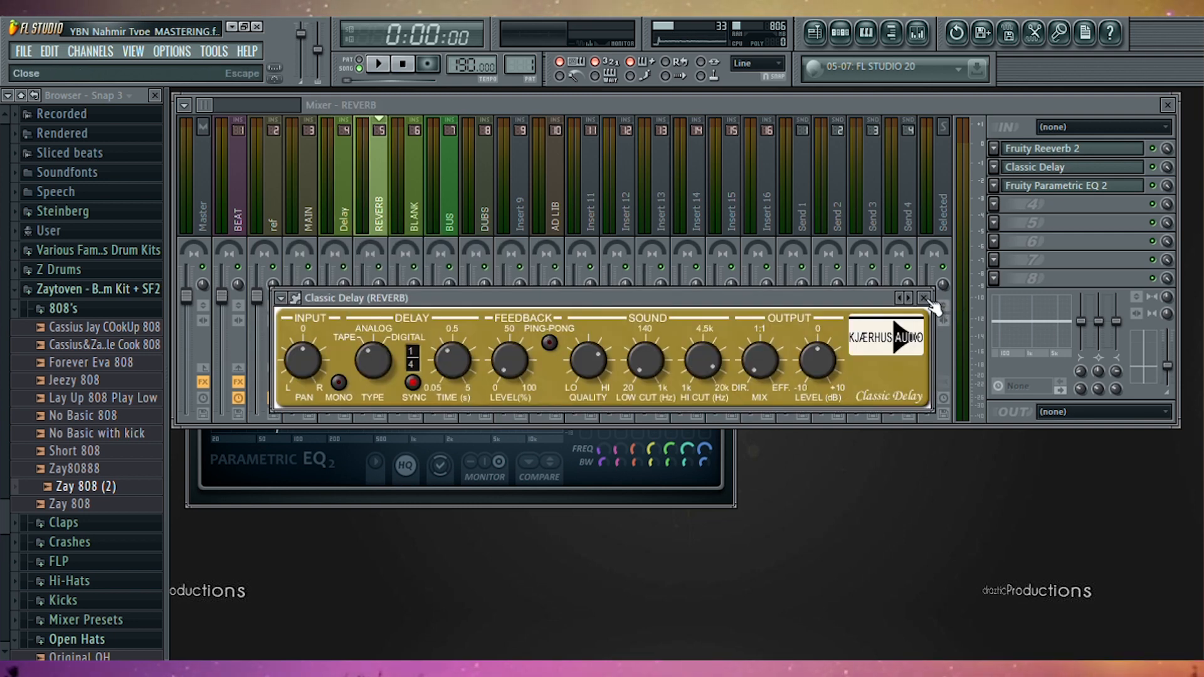
pyautogui.click(1070, 150)
pyautogui.click(1068, 149)
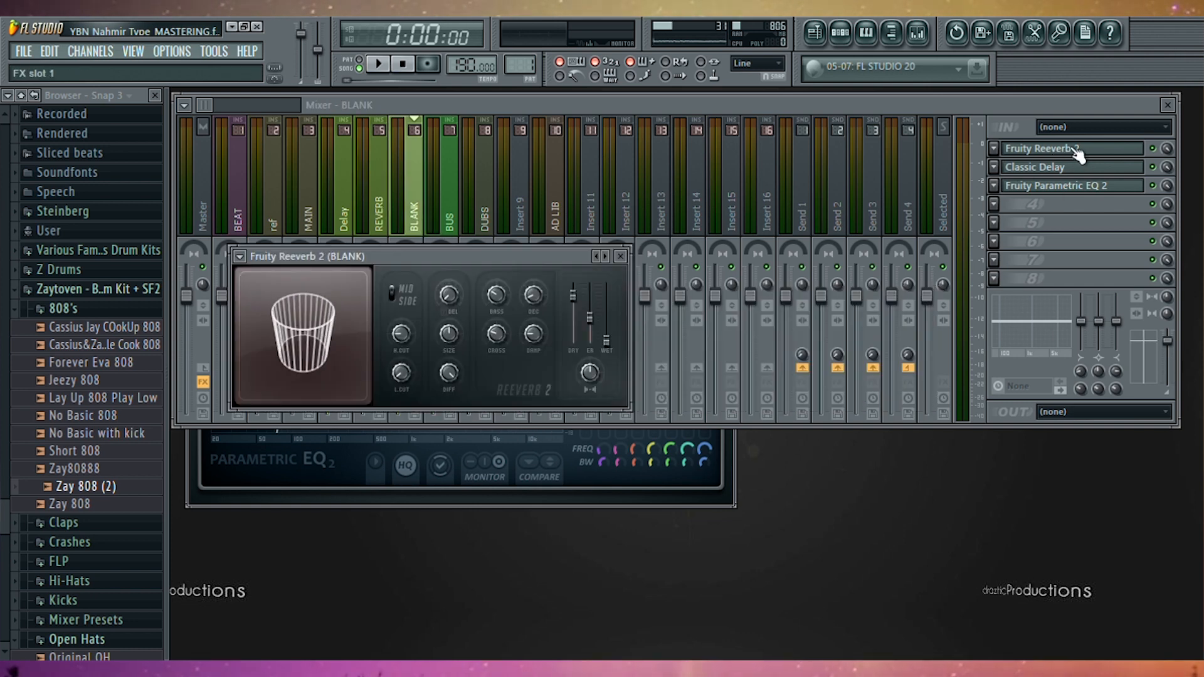
pyautogui.click(1059, 167)
pyautogui.click(924, 299)
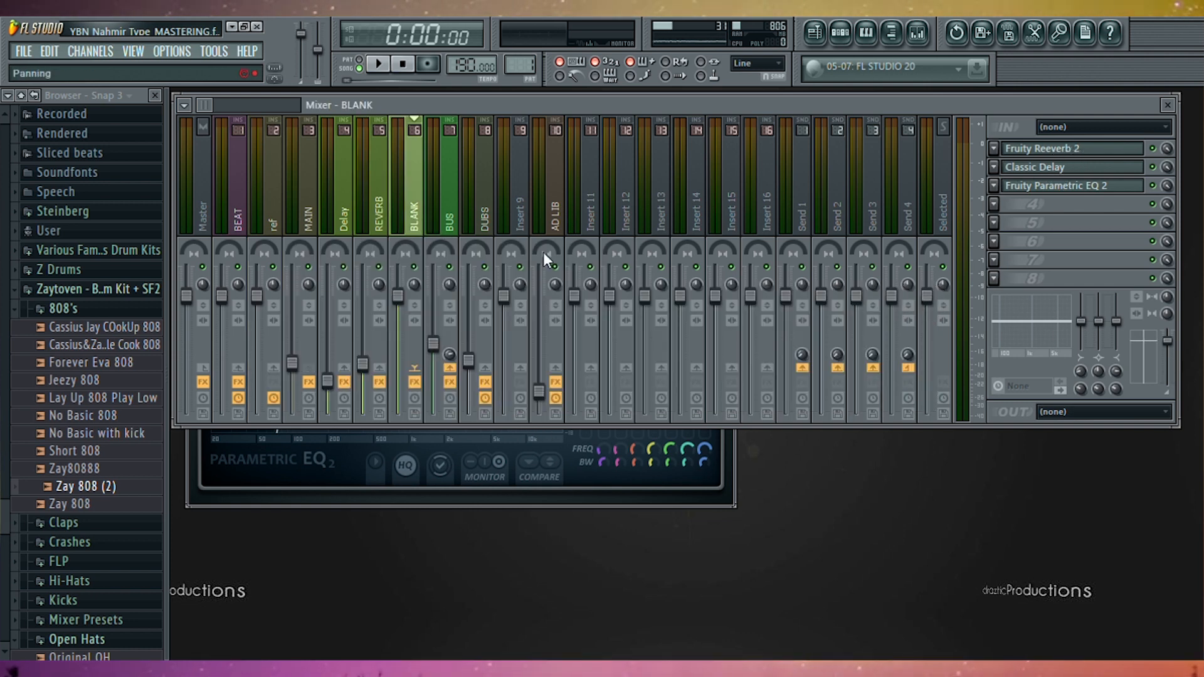
# - Examine the FabFilter Pro-C, Pro-L and Pro-DS settings on the BUS mixer track
pyautogui.click(449, 207)
pyautogui.click(1069, 149)
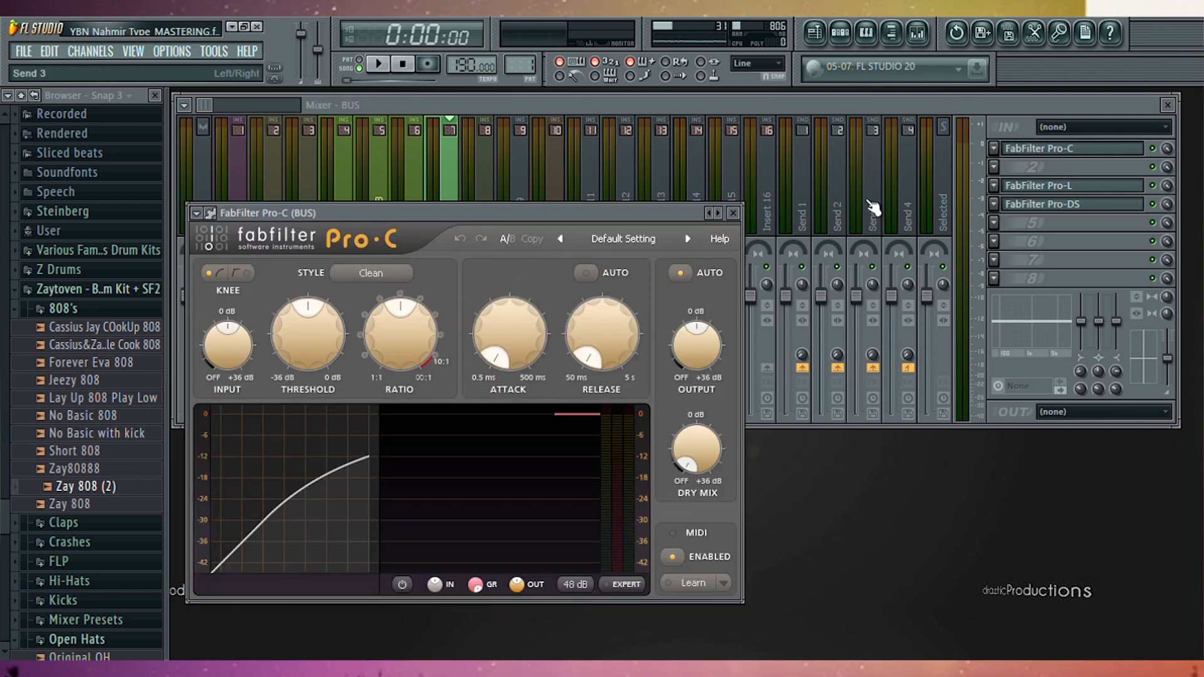
pyautogui.click(733, 212)
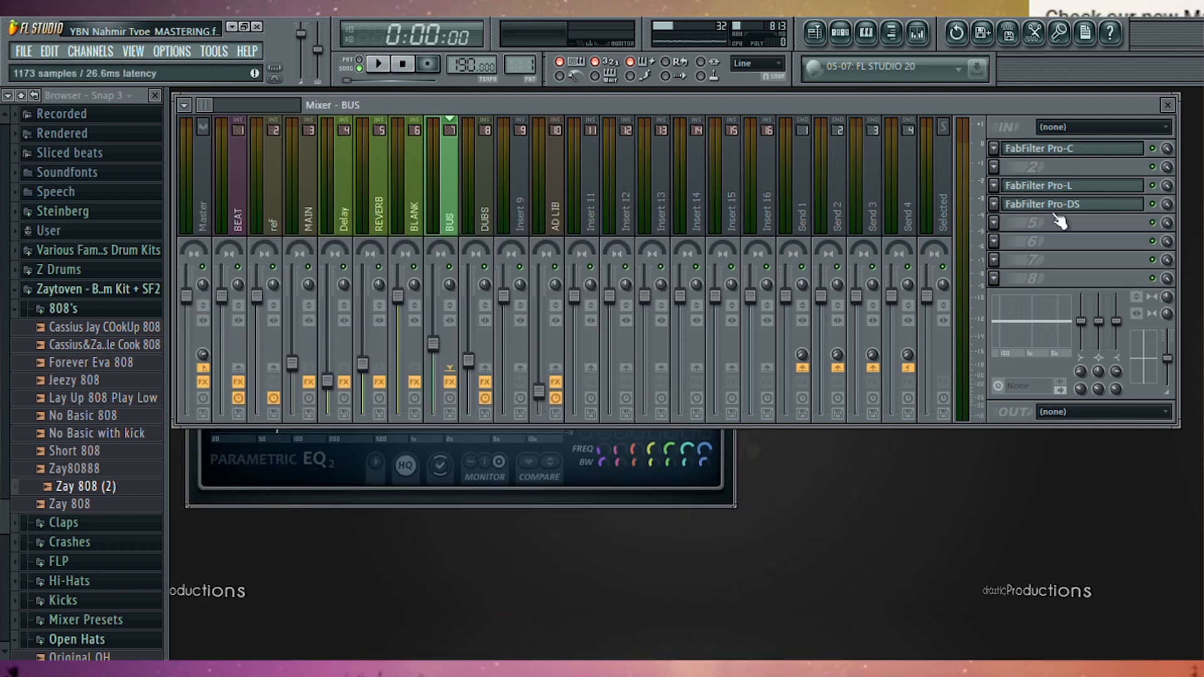
pyautogui.click(1090, 186)
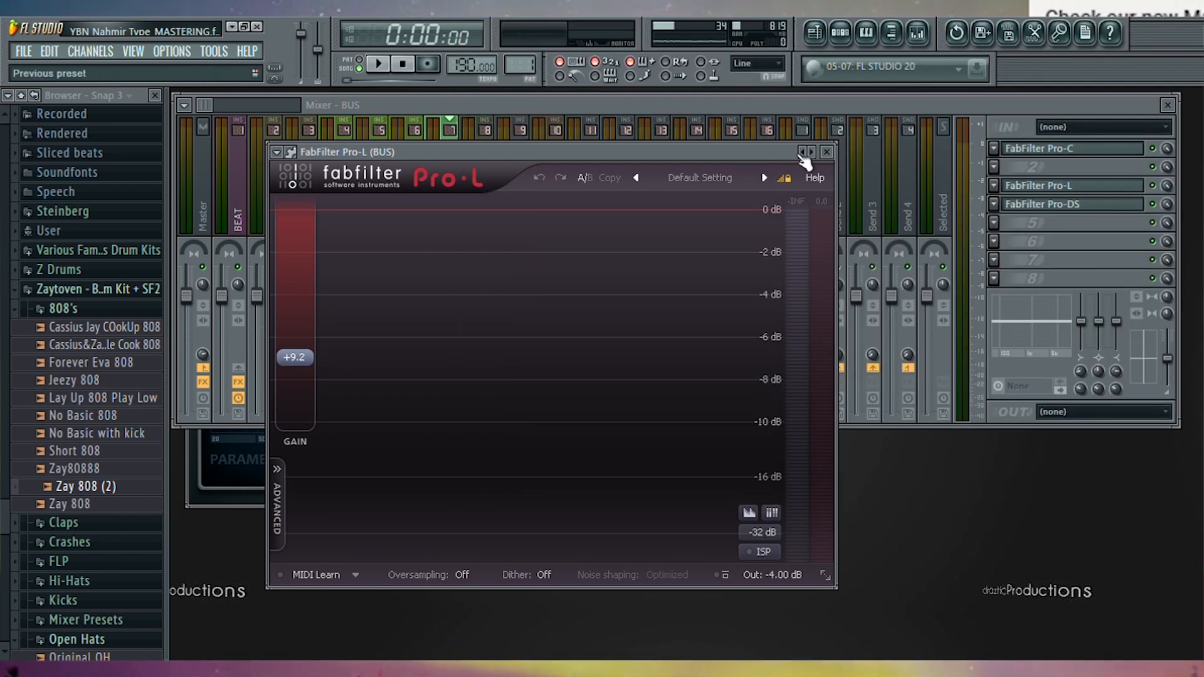
pyautogui.click(827, 151)
pyautogui.click(1054, 204)
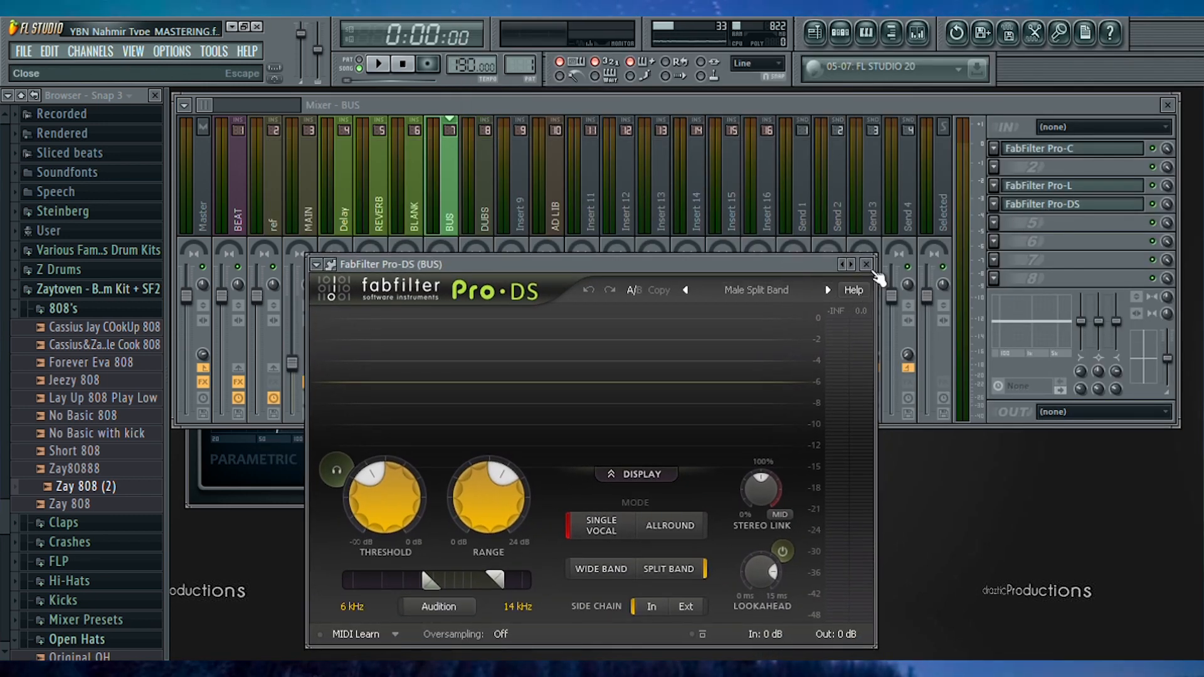
pyautogui.click(867, 264)
# - Examine the Fruity Parametric EQ 2 curve on the AD LIB mixer track
pyautogui.click(1116, 153)
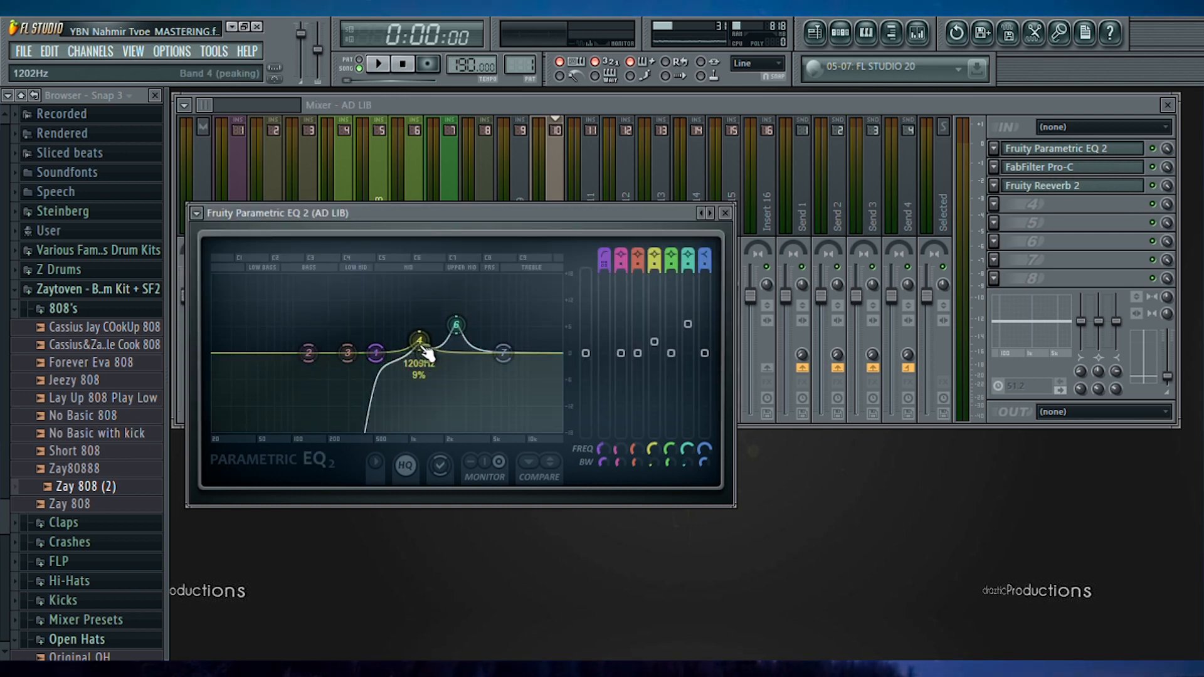
pyautogui.click(727, 214)
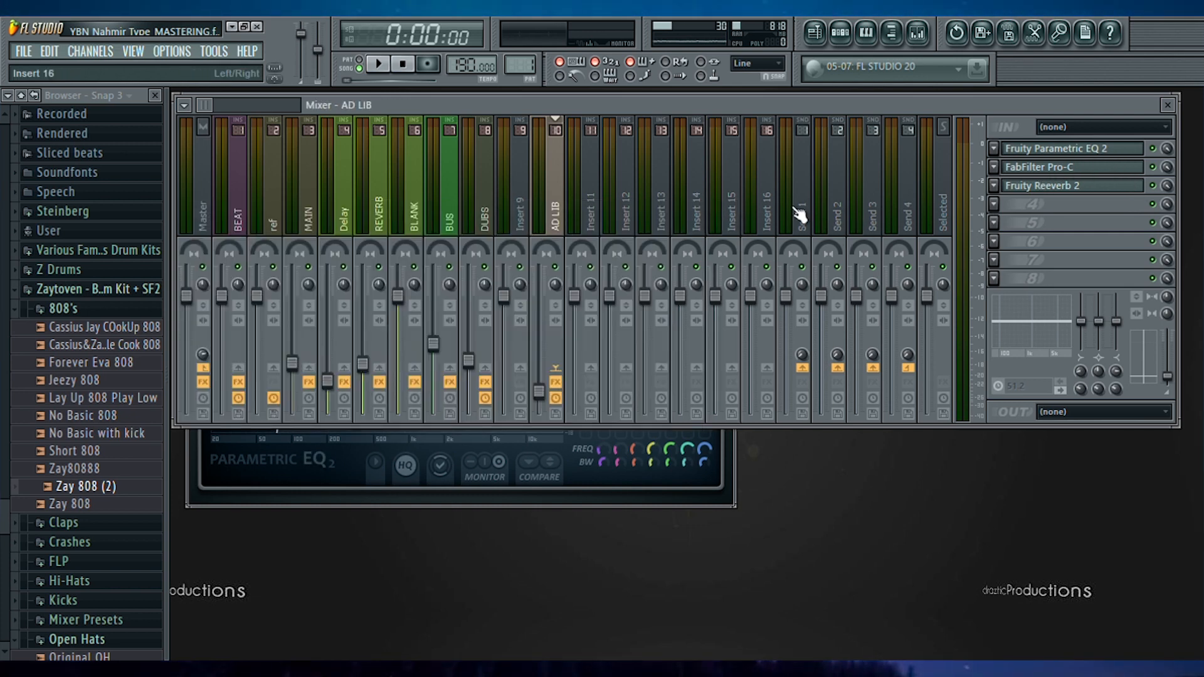
# - Examine the FabFilter Pro-C and Fruity Reeverb 2 settings on the AD LIB mixer track
pyautogui.click(1034, 168)
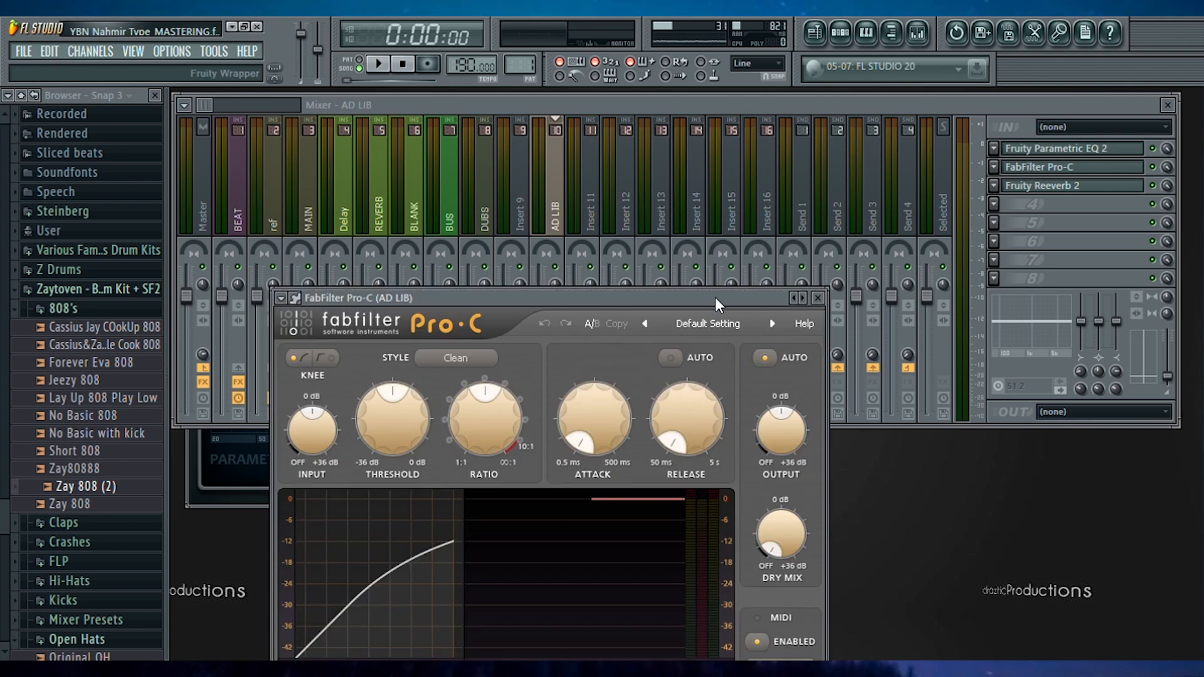
pyautogui.click(818, 298)
pyautogui.click(1042, 185)
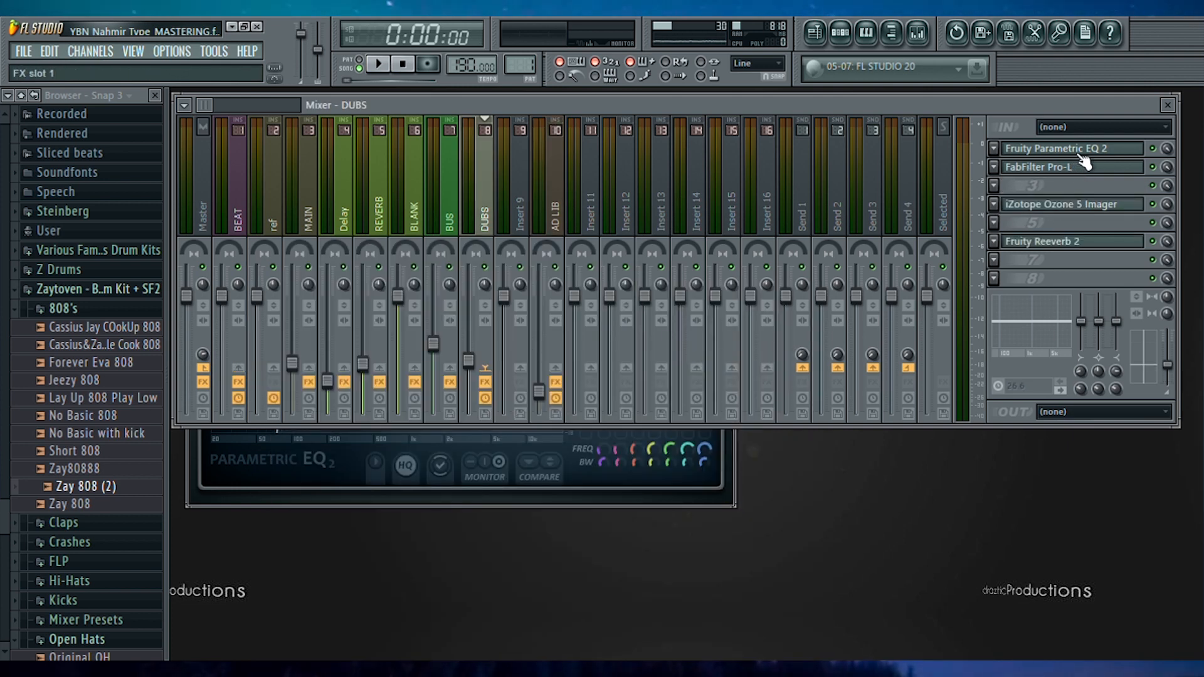
# - Examine the Fruity Parametric EQ 2, FabFilter Pro-L, iZotope Ozone 5 Imager and Fruity Reeverb 2 settings on the DUBS mixer track
pyautogui.click(1082, 148)
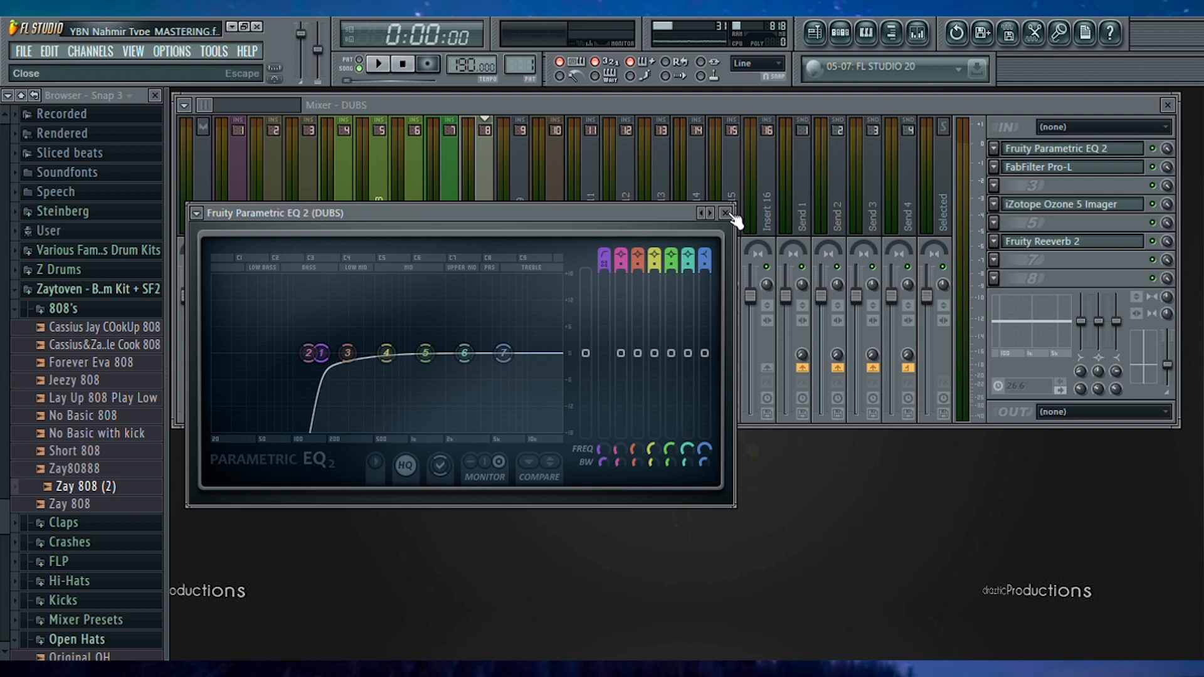
pyautogui.click(806, 220)
pyautogui.click(1089, 168)
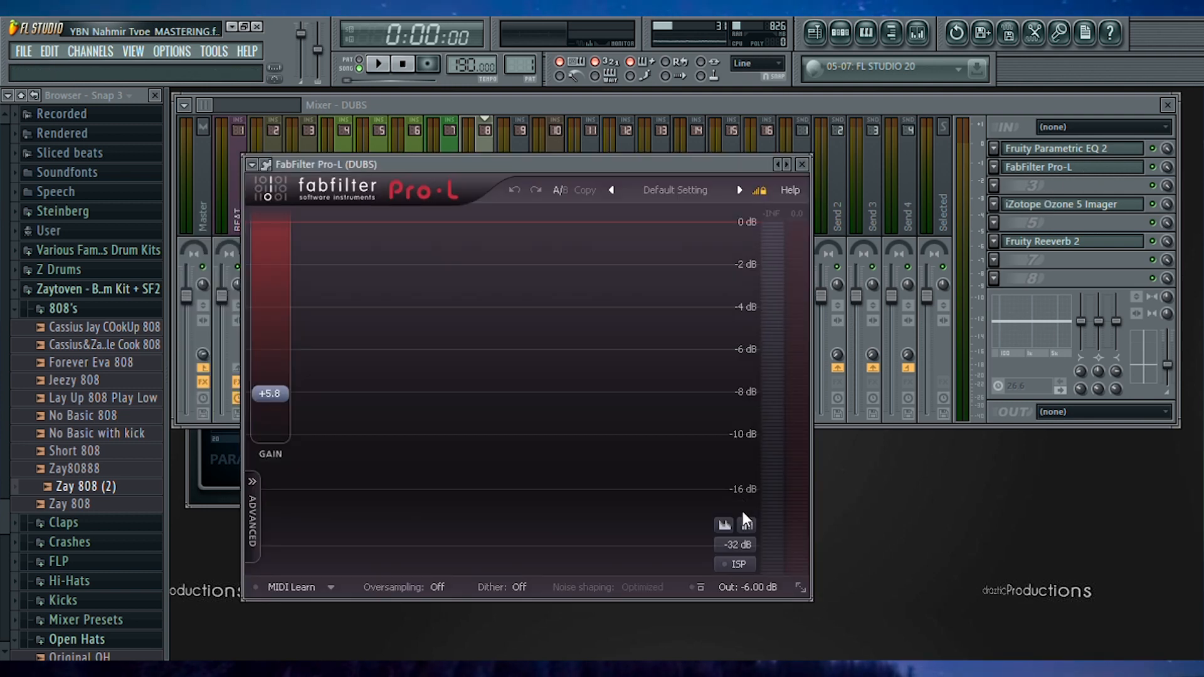
pyautogui.click(1038, 205)
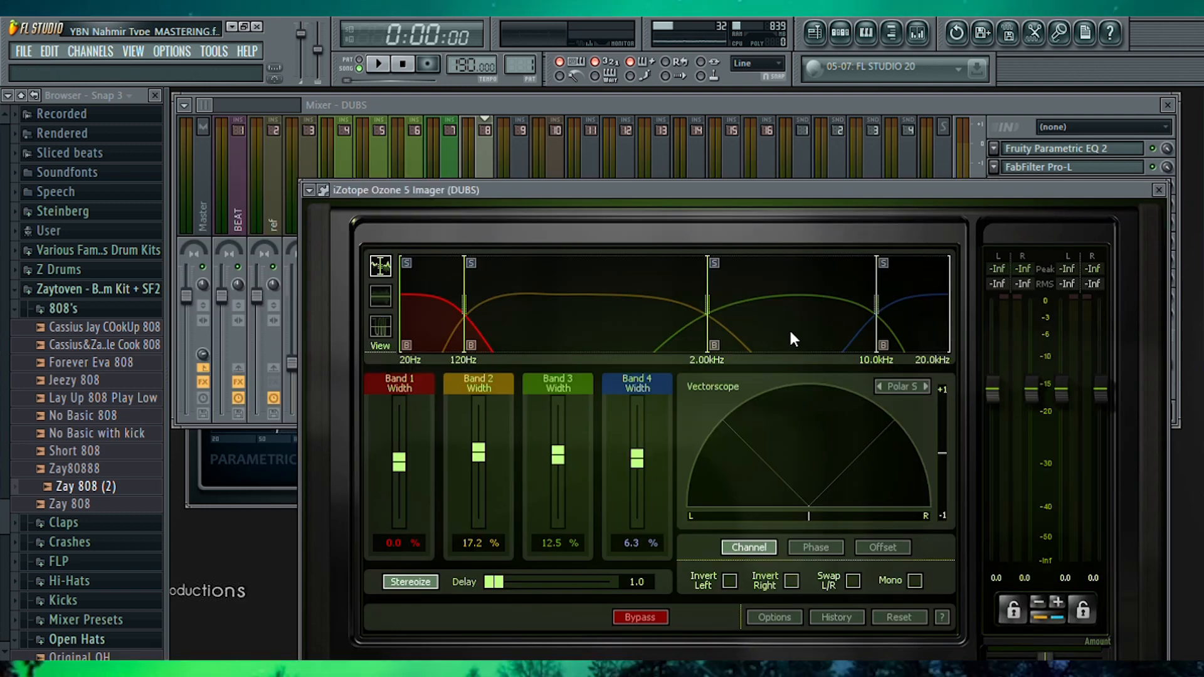
pyautogui.click(1159, 189)
pyautogui.click(1063, 244)
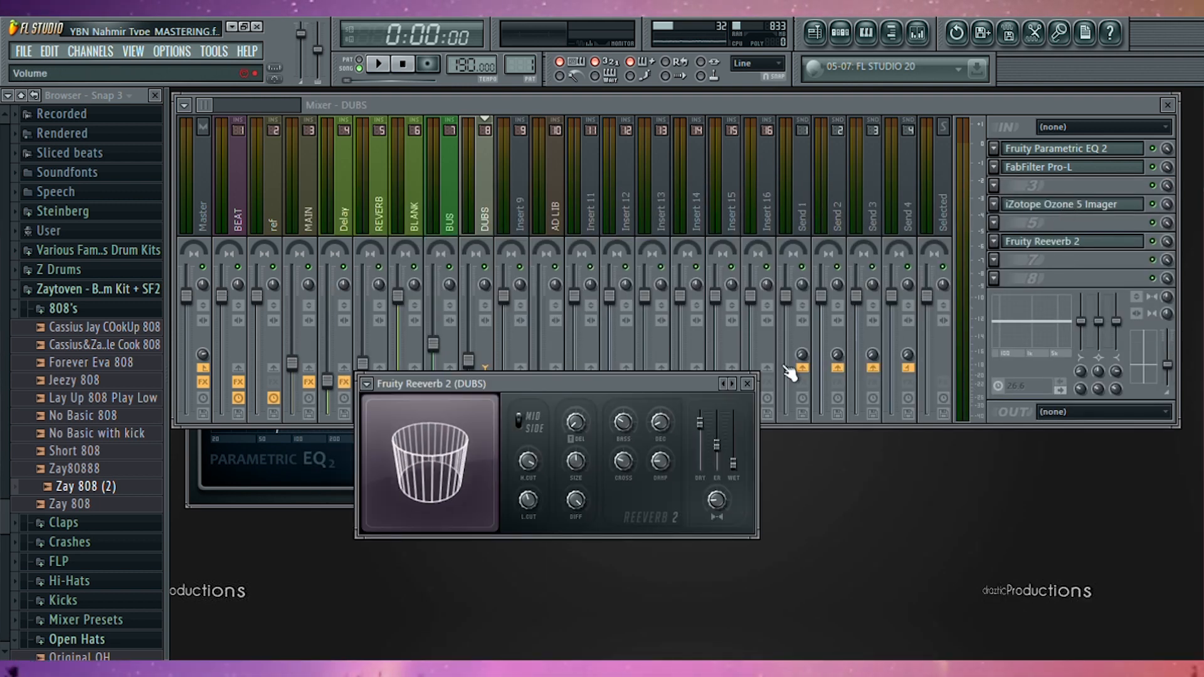